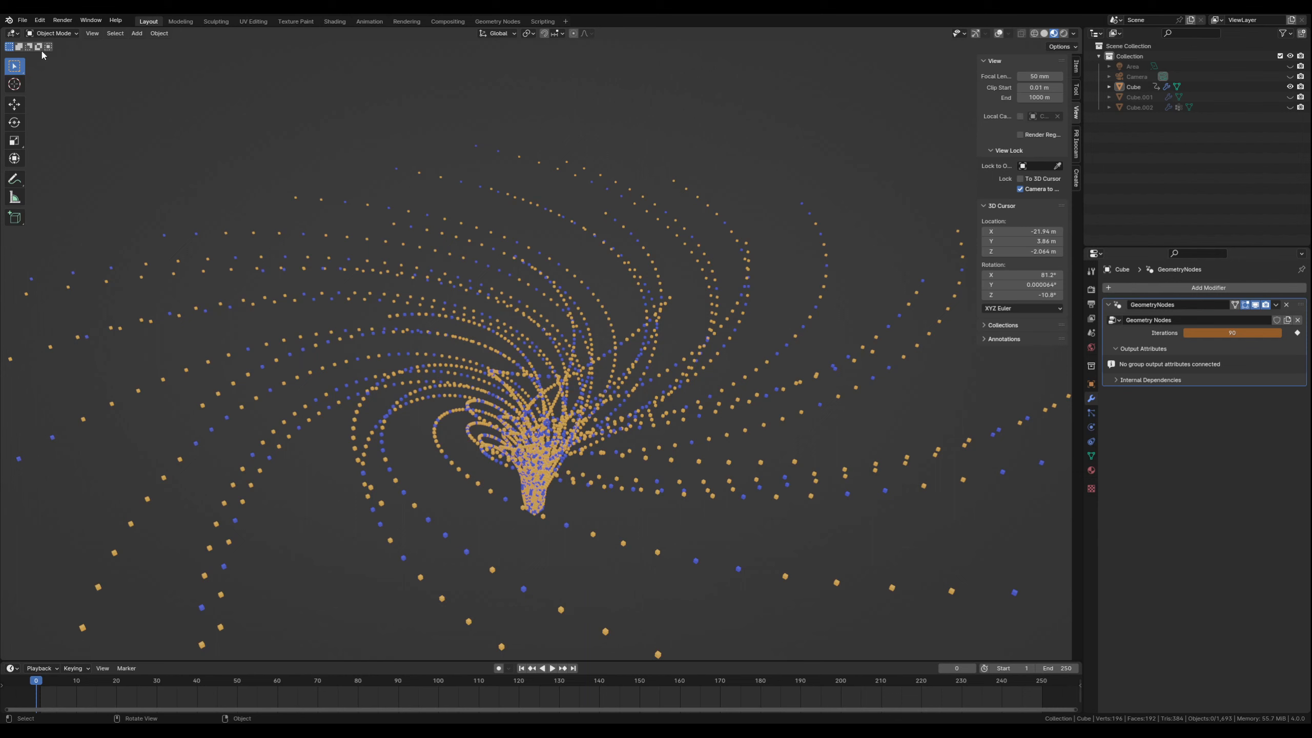
Step: Start a new General file without saving the current project and select the default cube
click(22, 20)
mouse_move(32, 38)
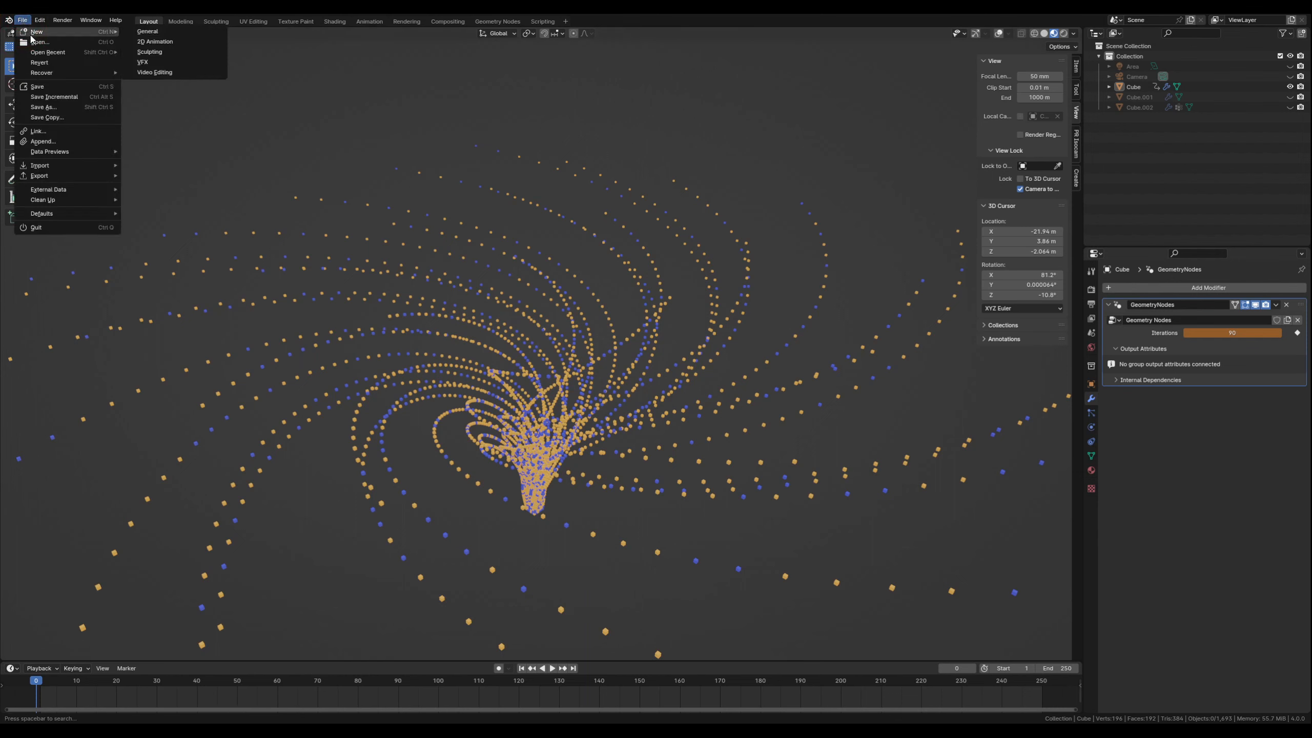
click(144, 32)
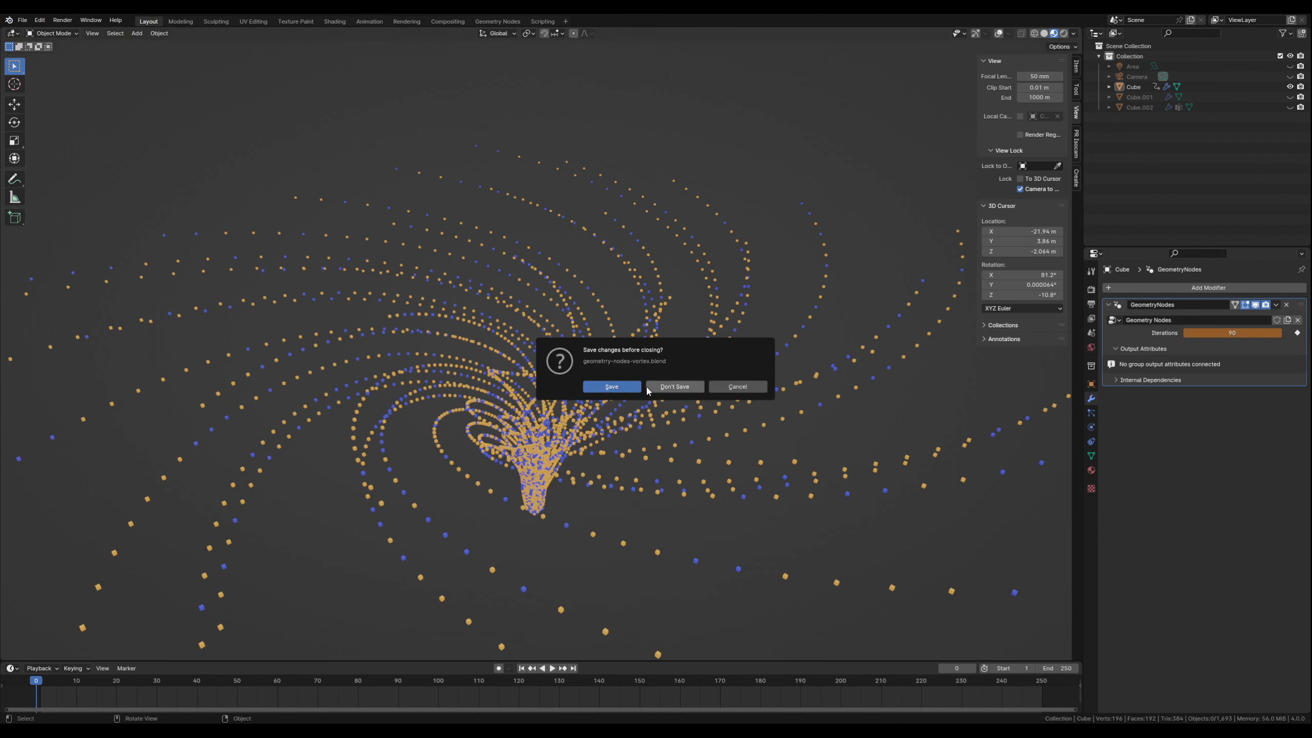
click(658, 386)
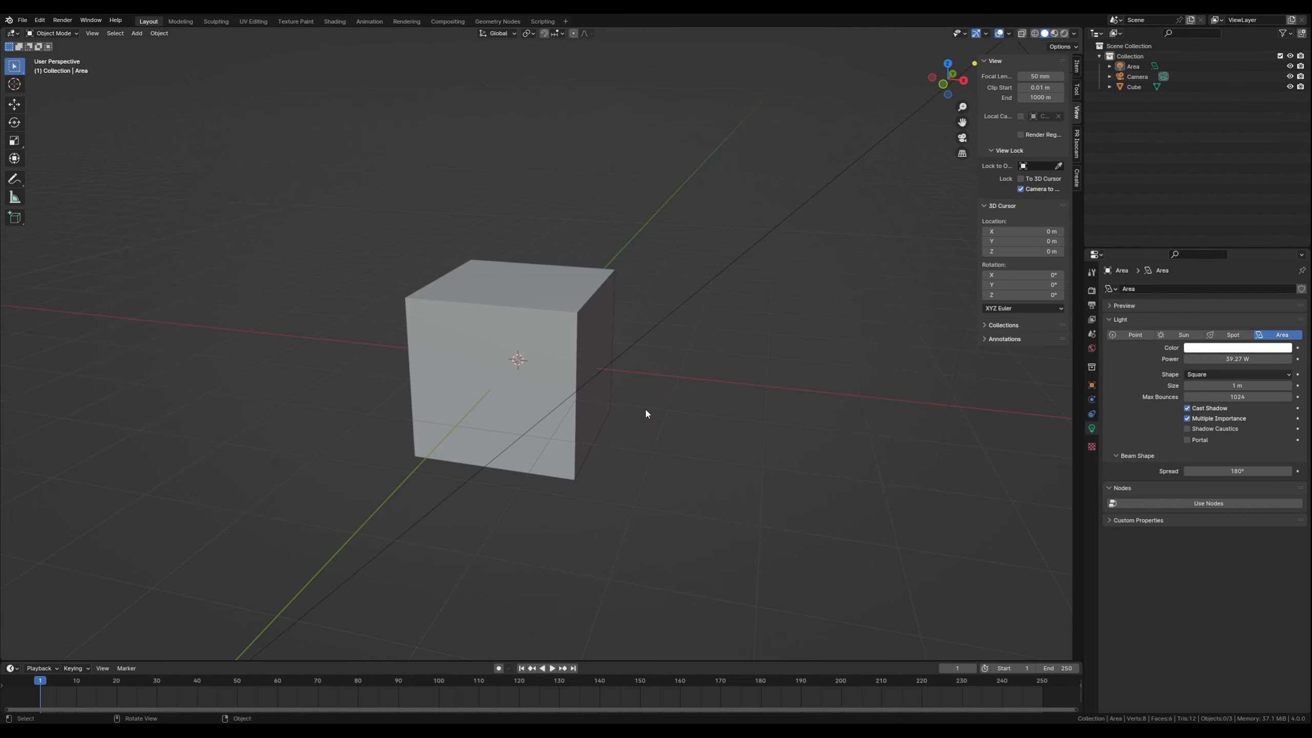
middle_drag(646, 413, 558, 357)
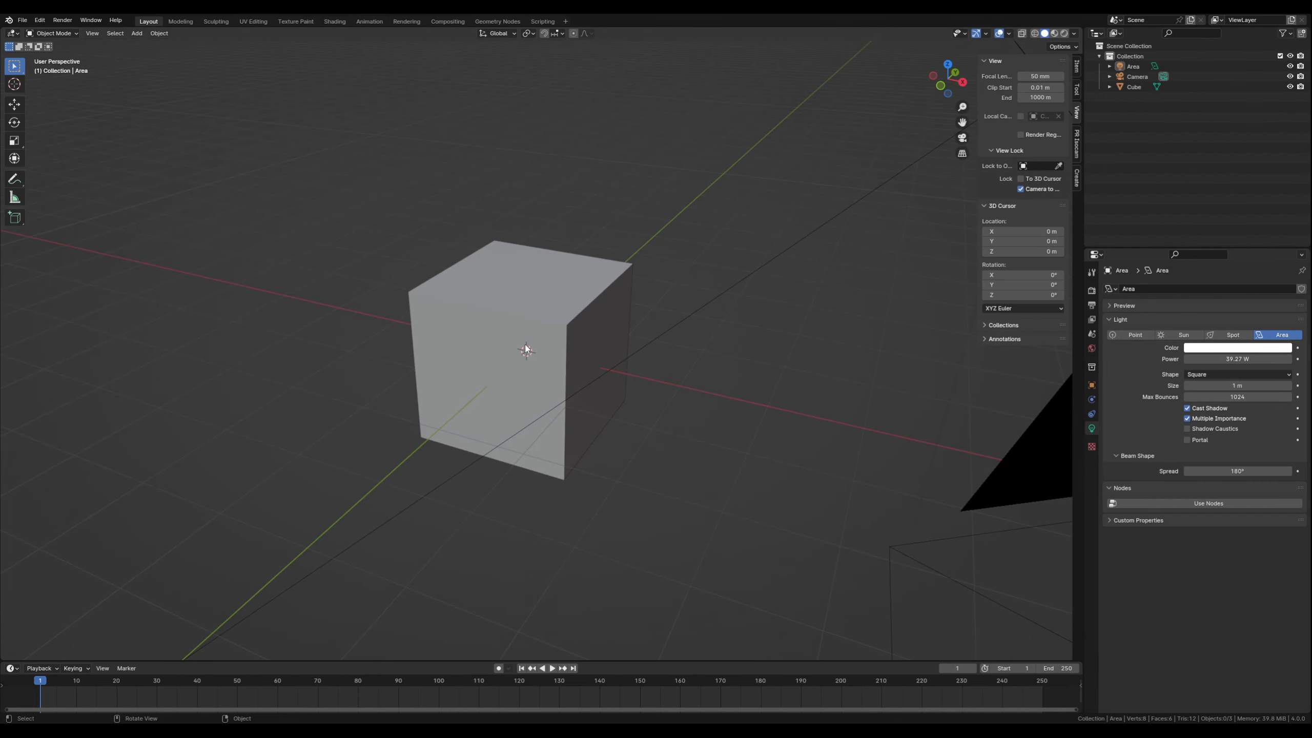
click(497, 307)
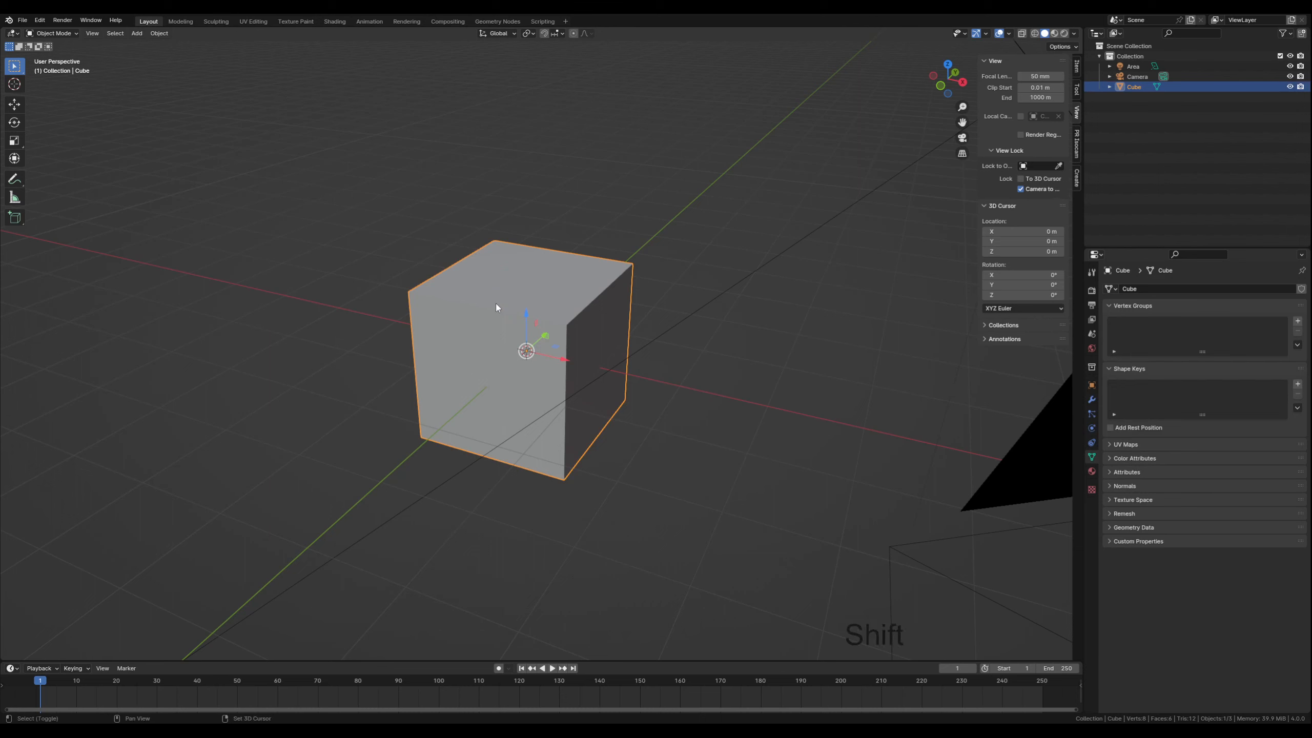
key(shift+a)
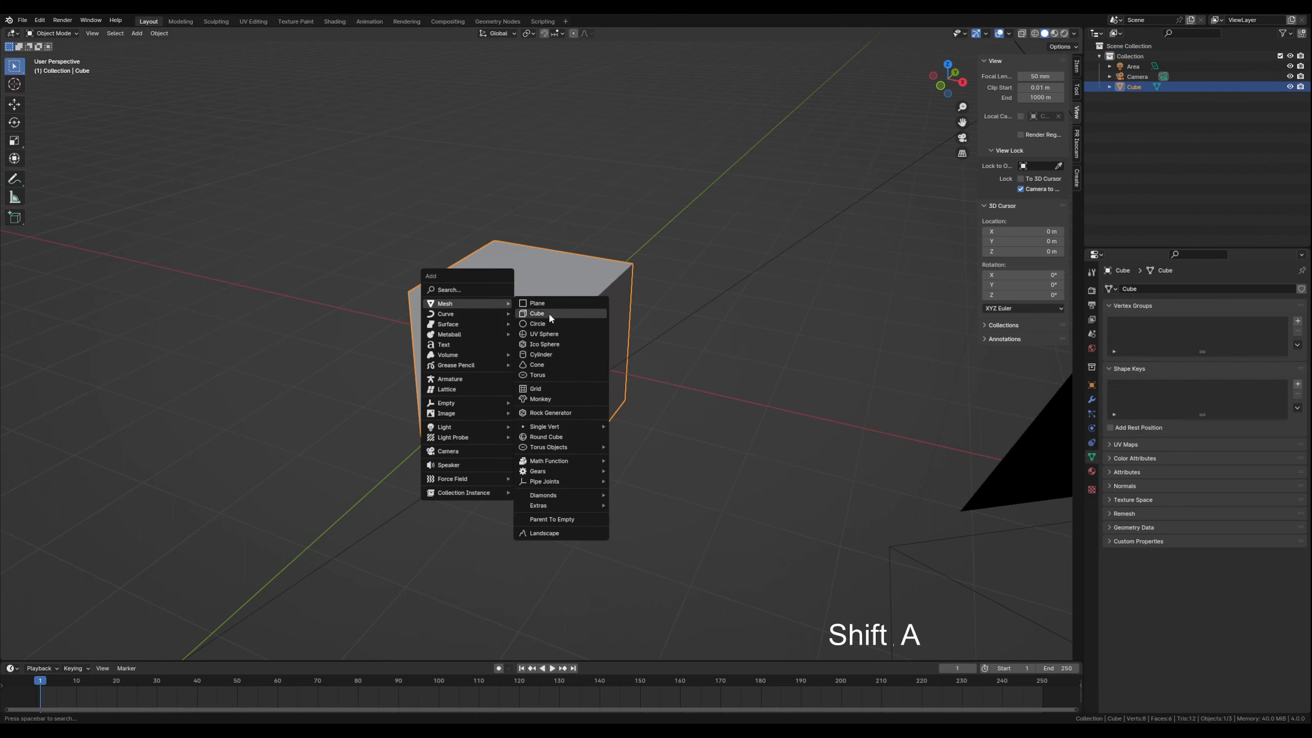
click(749, 328)
click(553, 324)
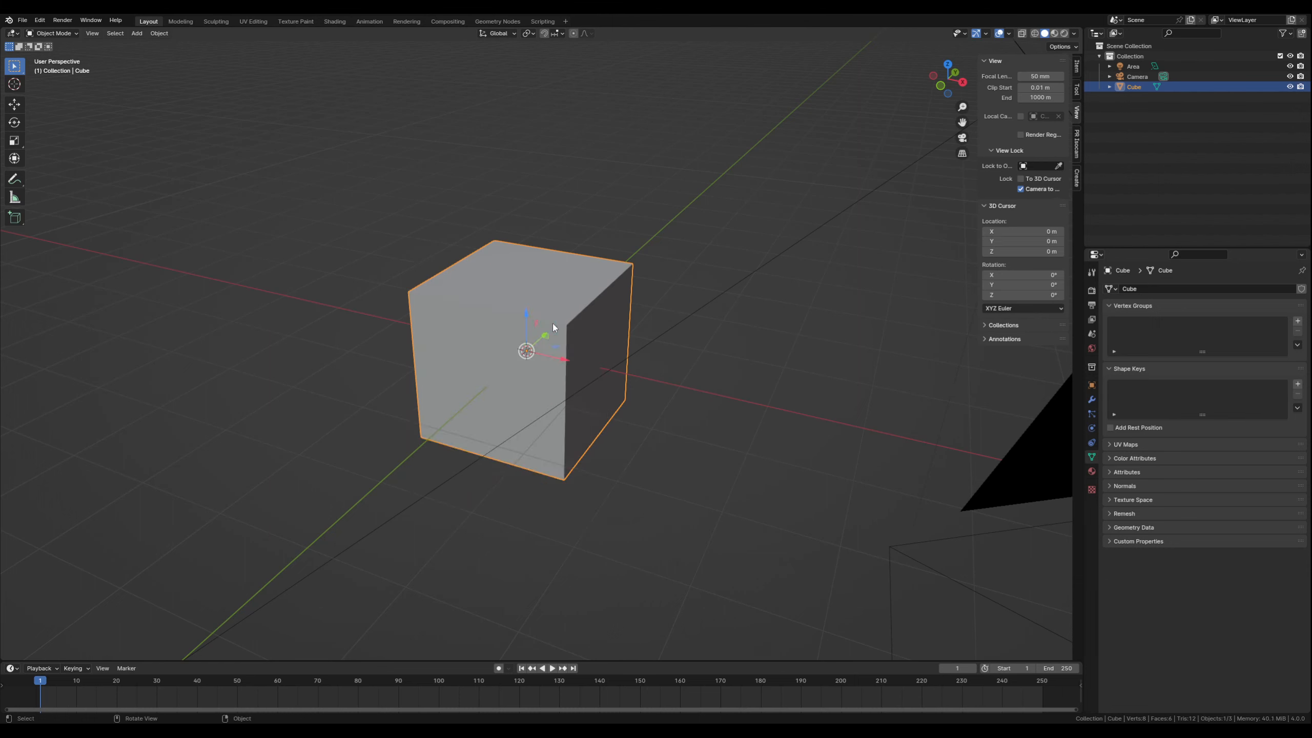
Step: Add a Geometry Nodes modifier to the cube and create a new node group for it
click(1092, 399)
click(1198, 290)
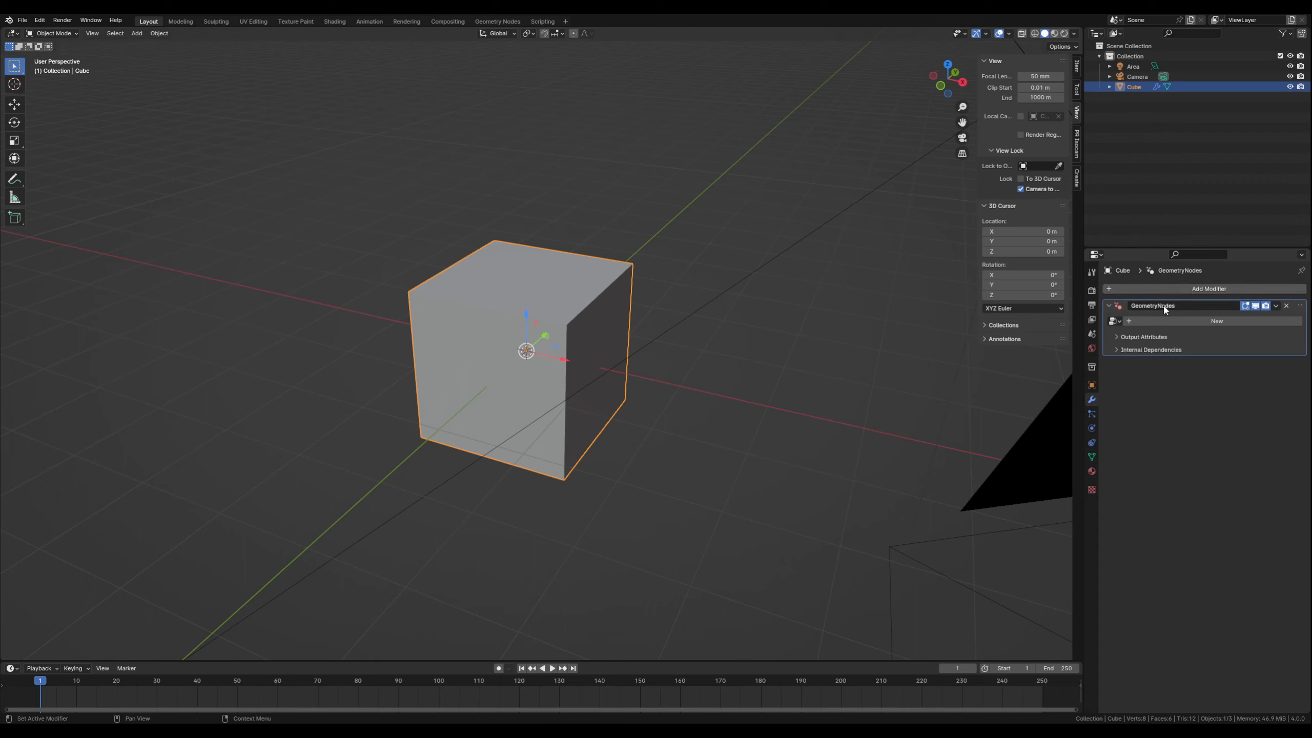
click(1149, 322)
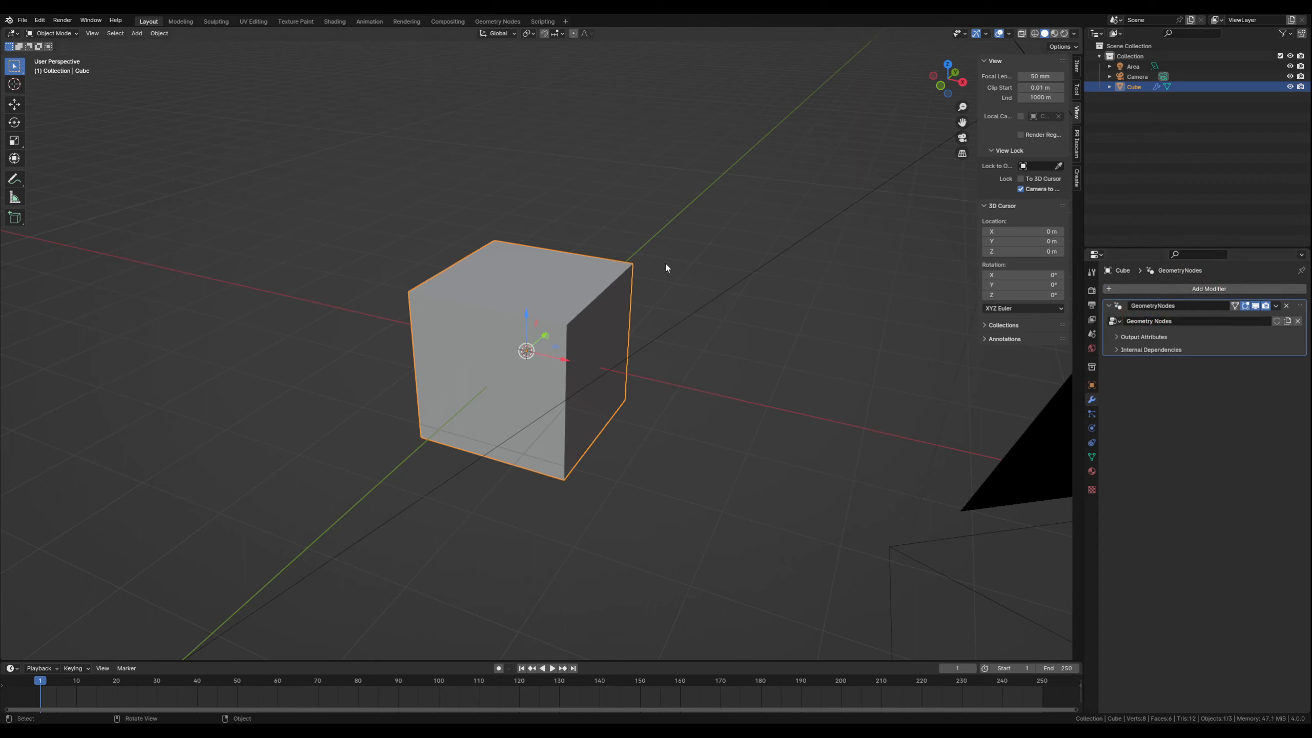
Step: Split the 3D viewport vertically into two areas and change the new one to a Geometry Node Editor
drag(7, 31, 479, 68)
click(12, 33)
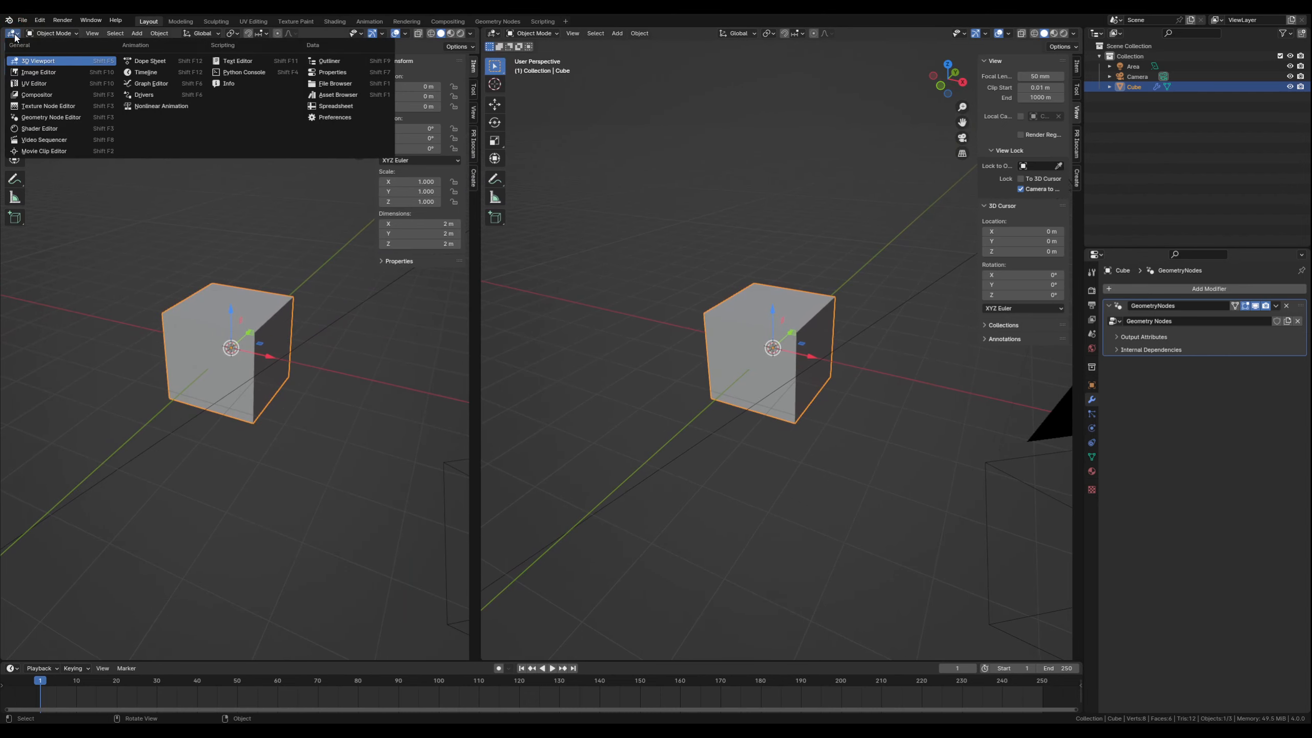
click(49, 117)
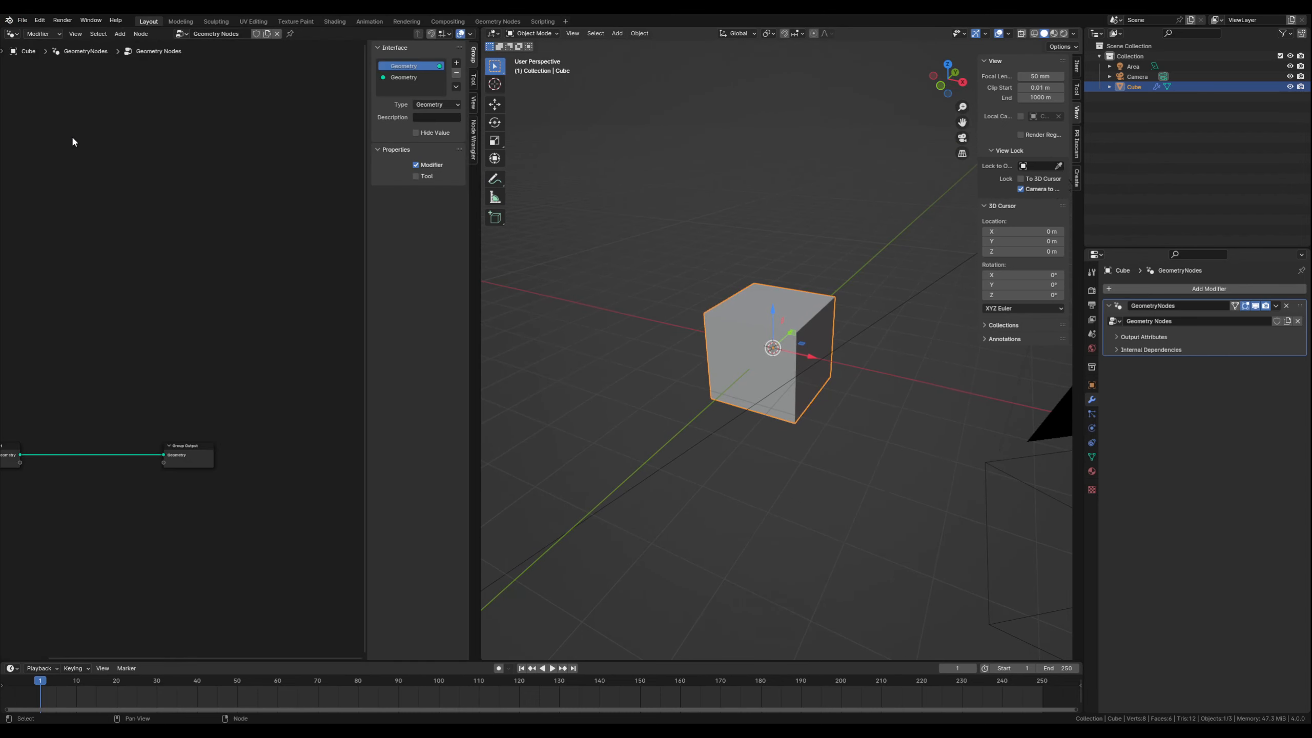
Step: Hide the node editor's sidebar and widen the editor so it takes more space than the 3D viewport
key(n)
middle_drag(299, 272, 356, 144)
scroll(292, 243, up, 2)
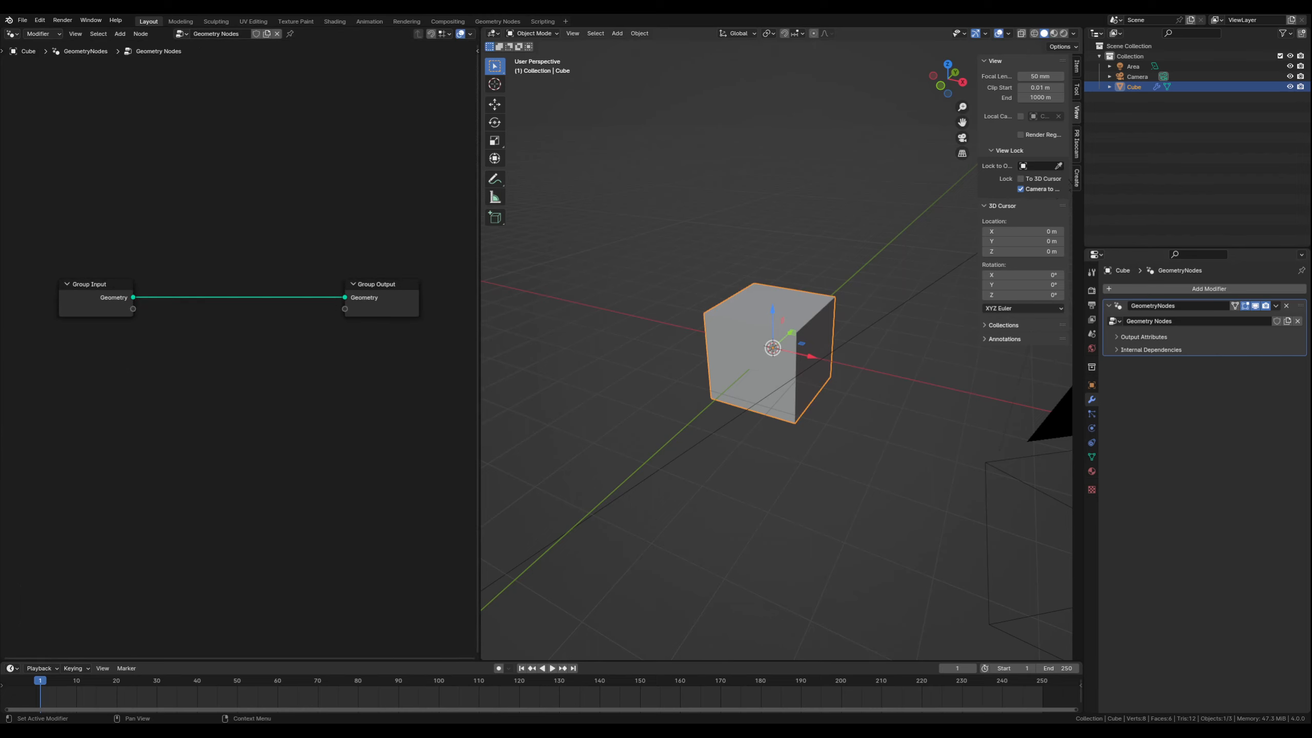
drag(479, 474, 671, 470)
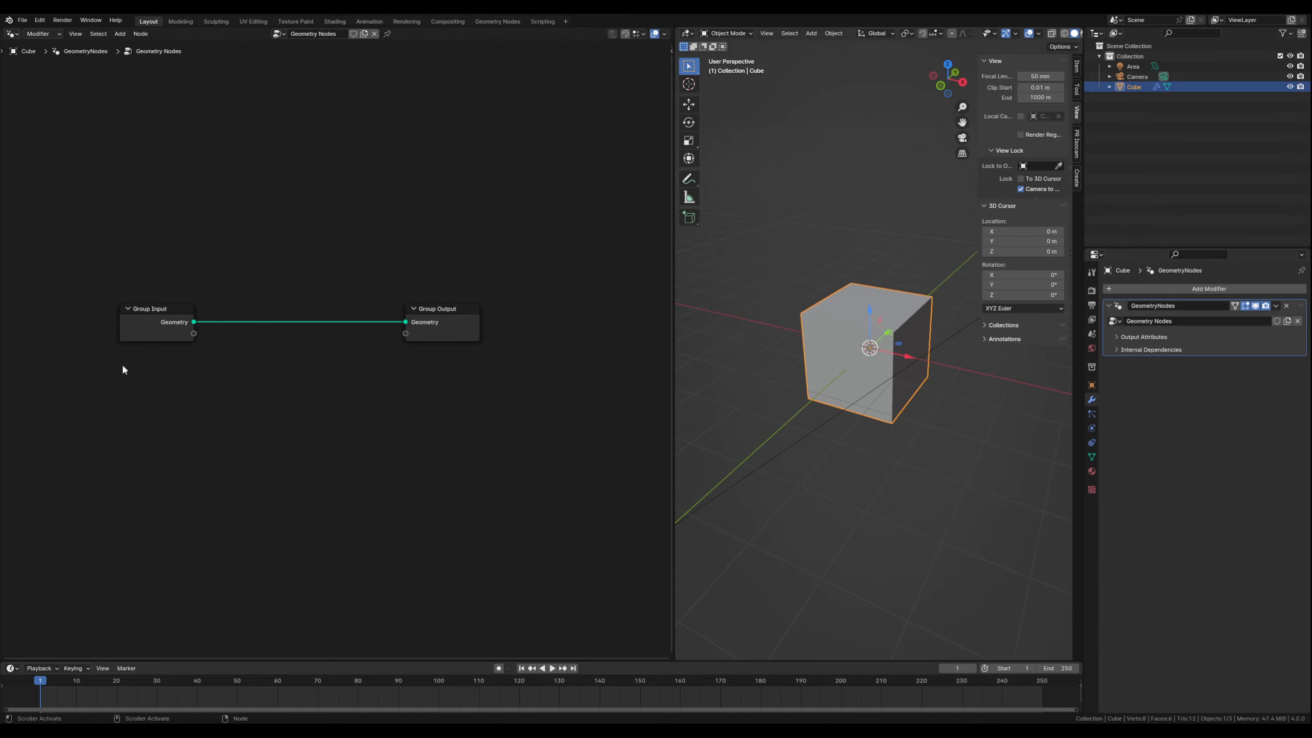
Step: Add a Repeat Zone to the node tree between the Group Input and Group Output nodes
key(shift+a)
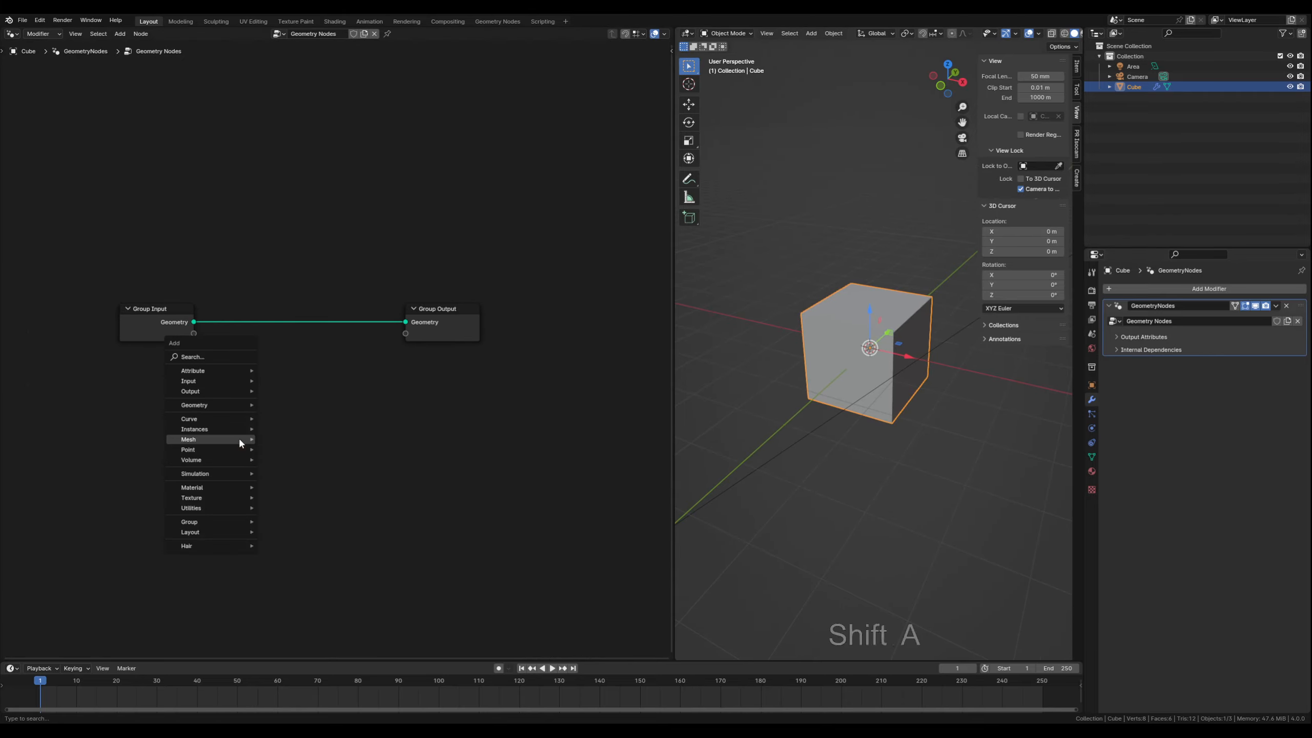
text(re)
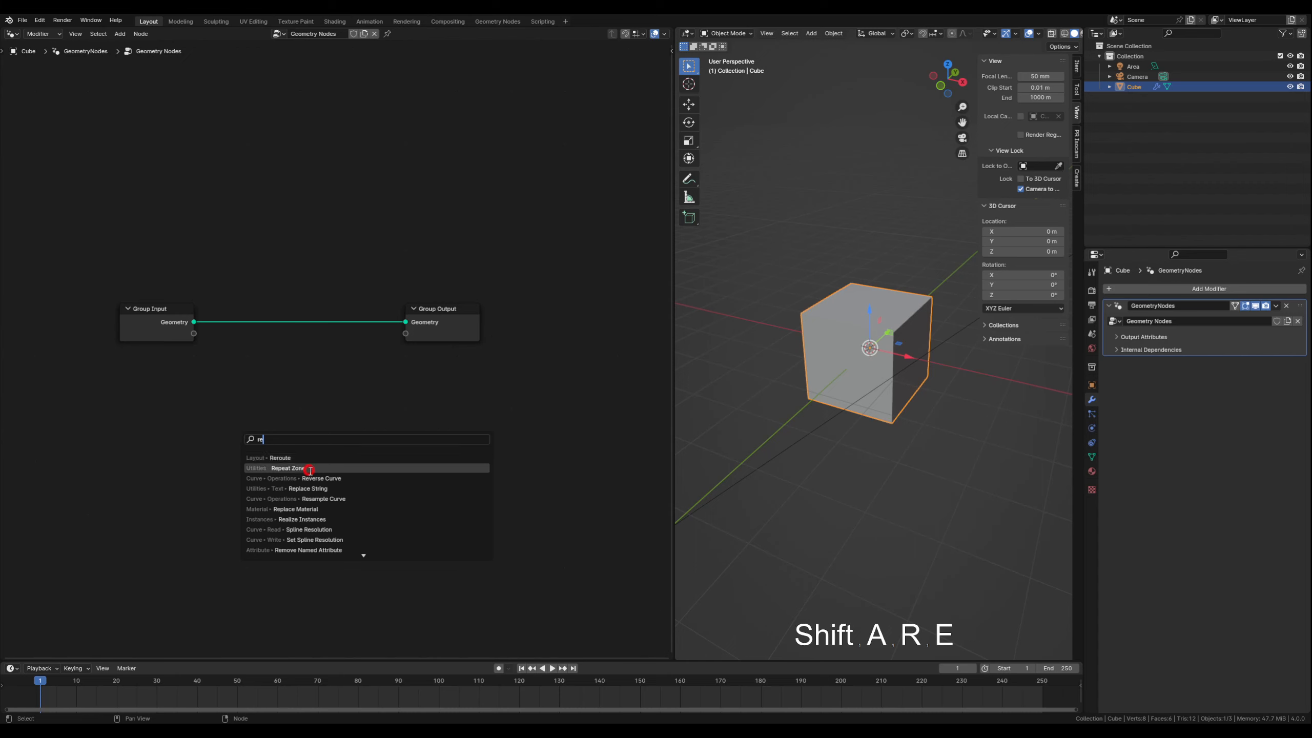
click(290, 468)
click(276, 309)
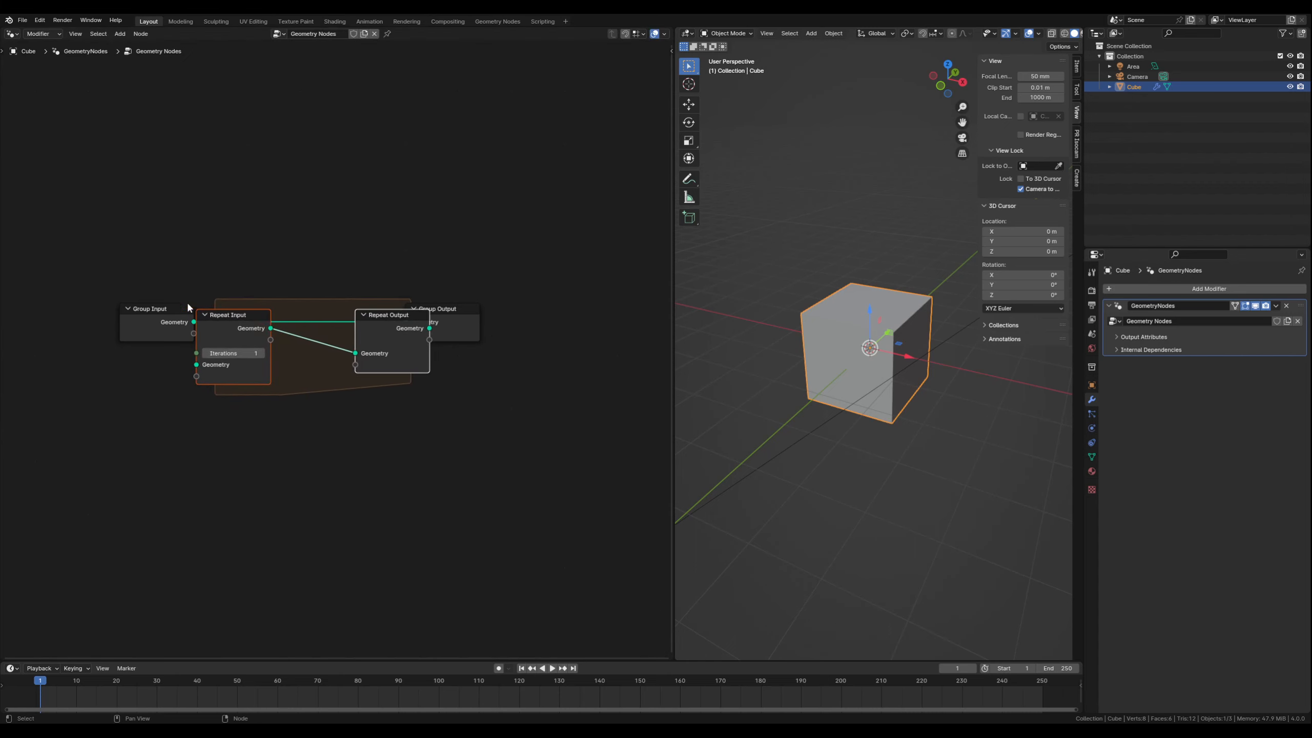
Step: Spread out the group nodes and connect Group Input's geometry to Repeat Input and Repeat Output's geometry to Group Output
drag(185, 308, 102, 309)
click(466, 309)
drag(470, 309, 582, 308)
drag(112, 322, 197, 365)
drag(431, 327, 518, 321)
middle_drag(351, 406, 354, 390)
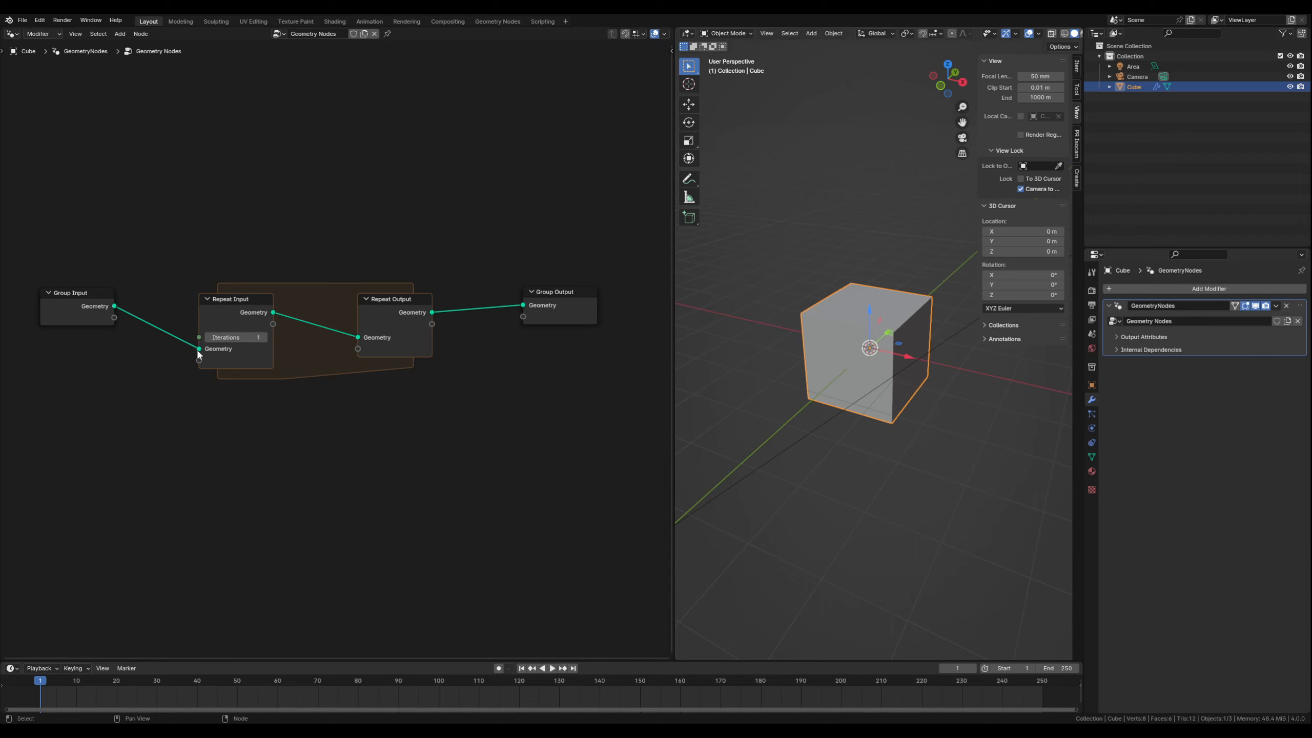
Step: Disconnect Group Input from Repeat Input, move it down, and place a new Grid node above it
drag(199, 349, 171, 352)
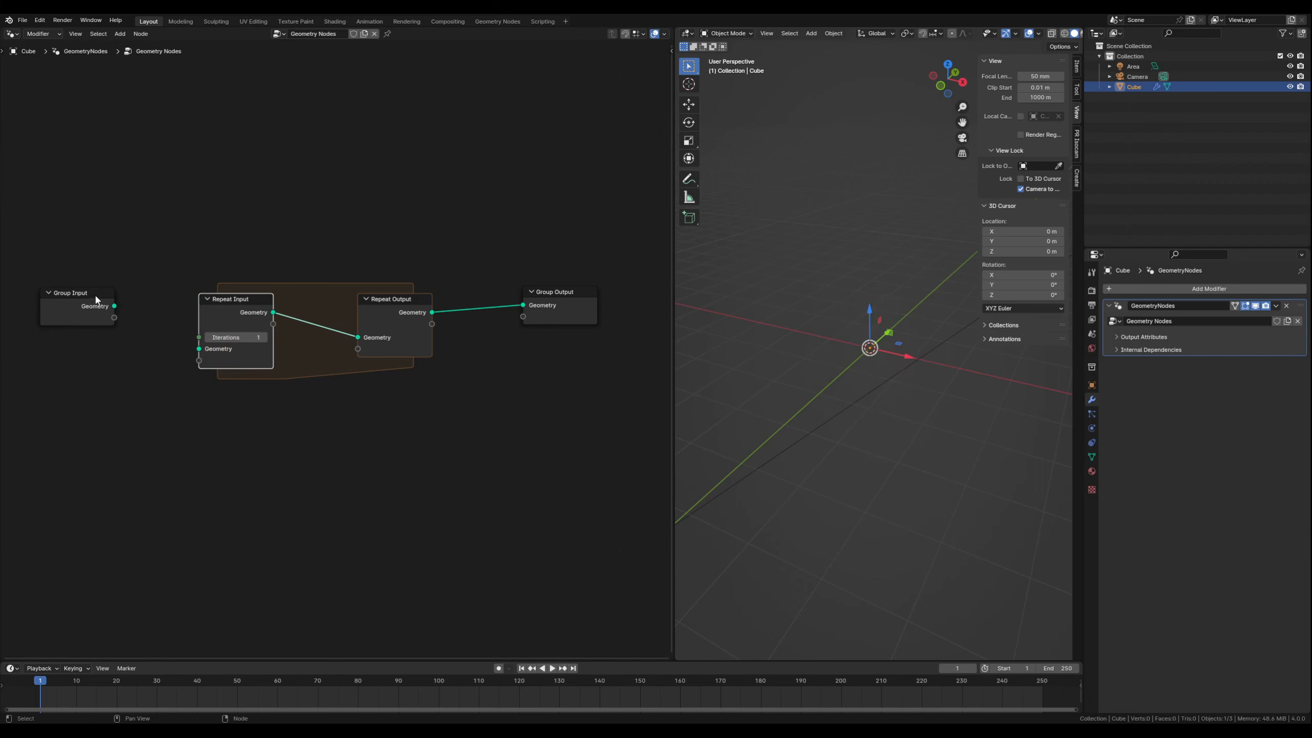
drag(95, 296, 86, 354)
click(114, 297)
key(shift+a)
mouse_move(112, 296)
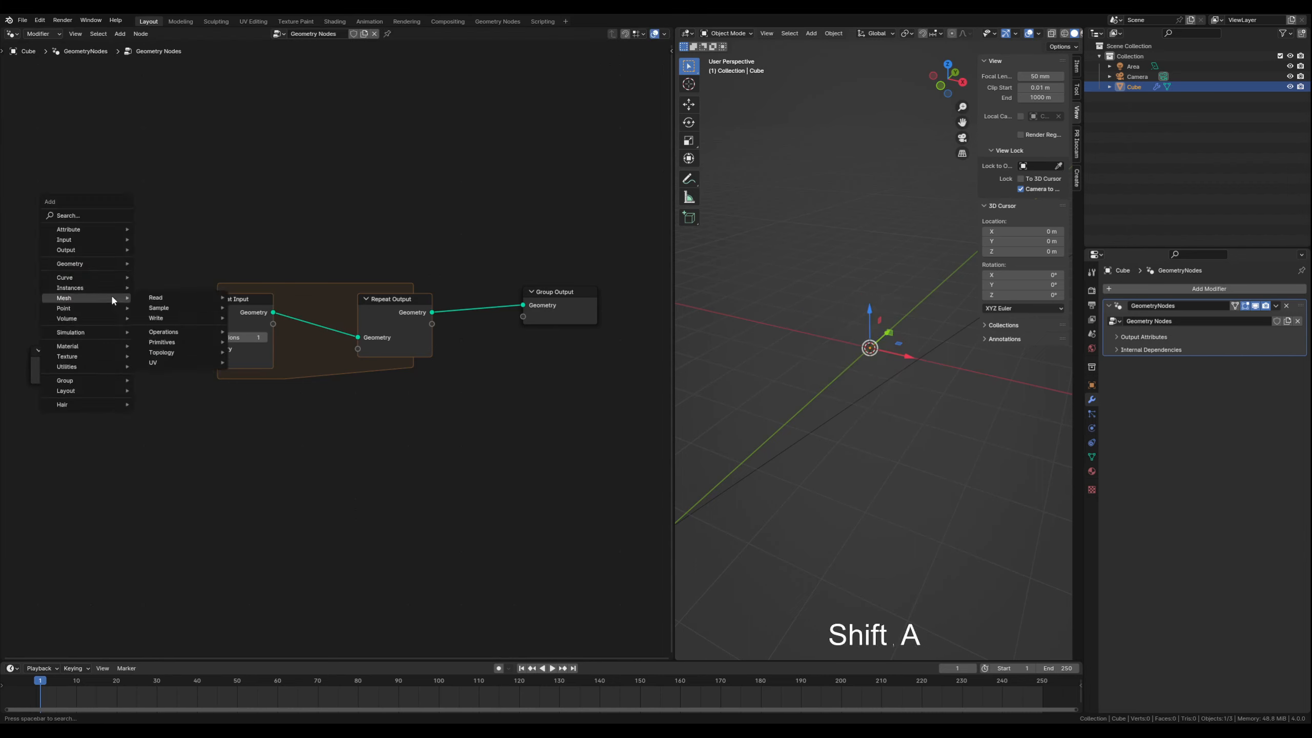
text(grd)
click(160, 315)
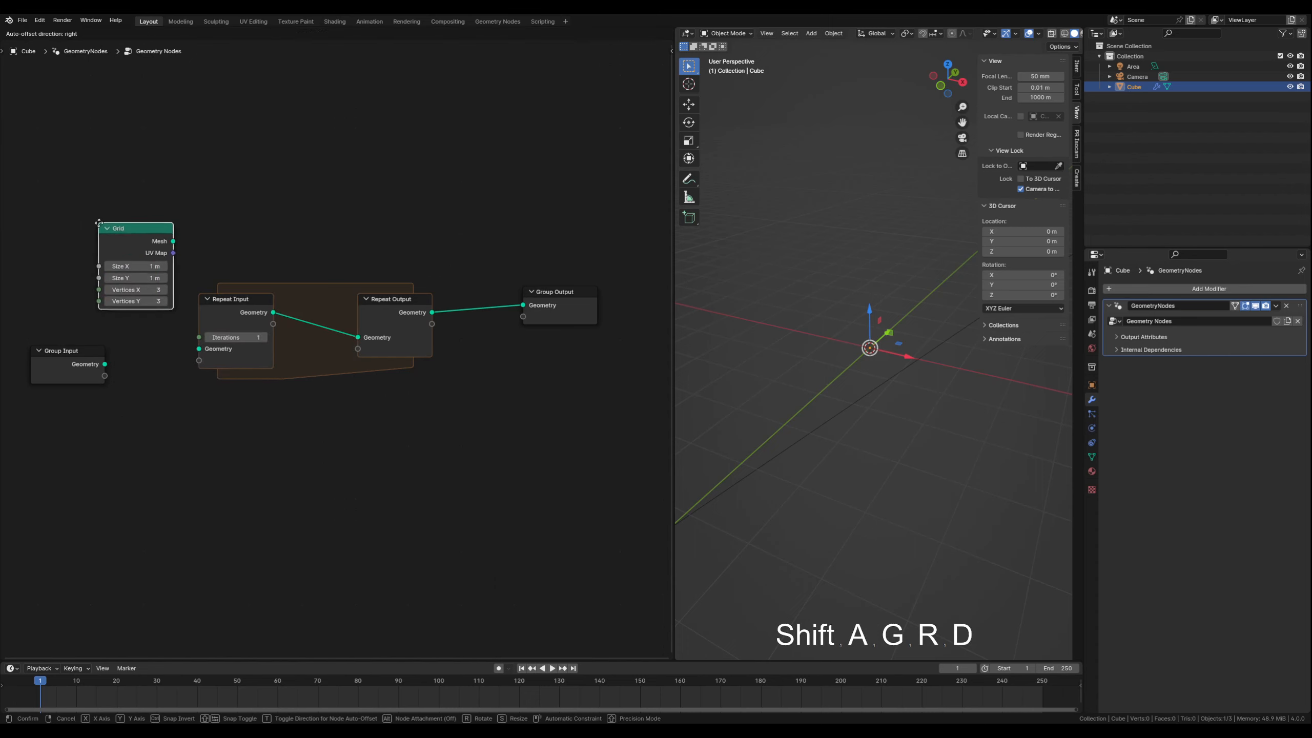
click(96, 164)
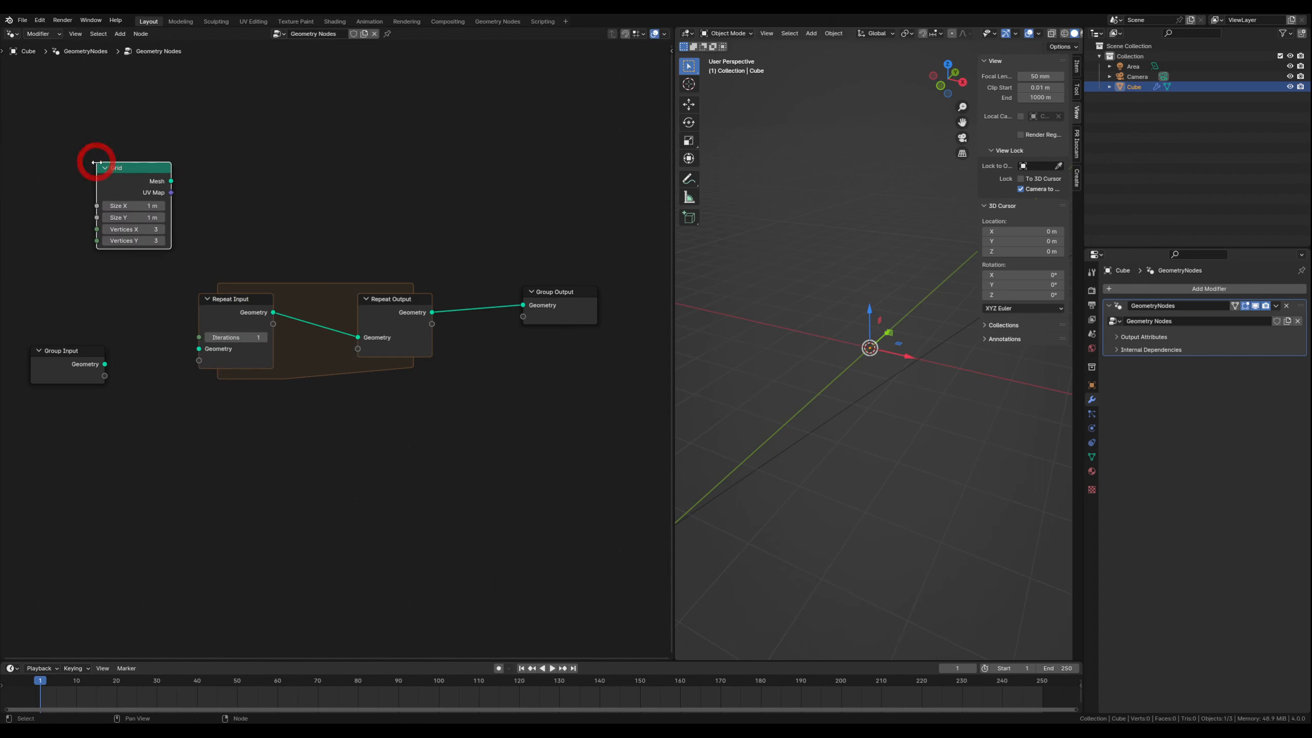
click(233, 200)
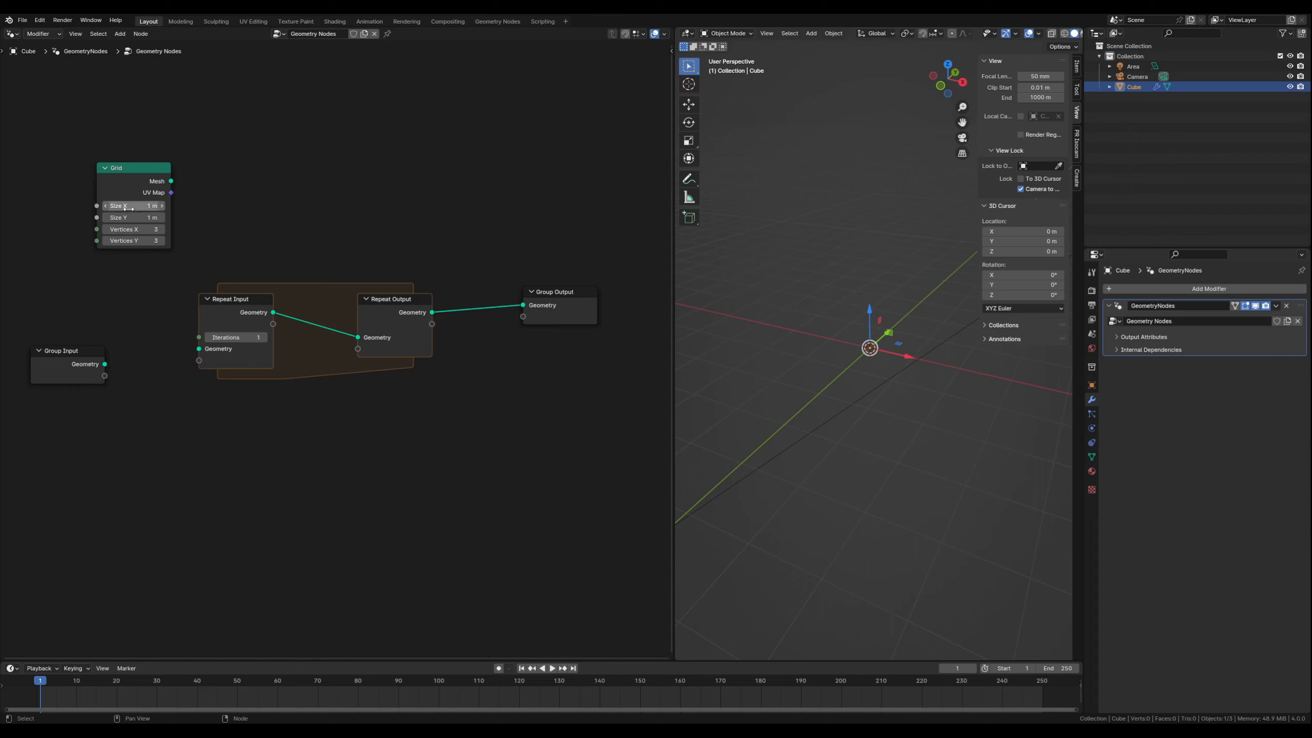
Step: Set the Grid node's X and Y size to 1.8 m and its X and Y vertices to 6
drag(129, 206, 132, 218)
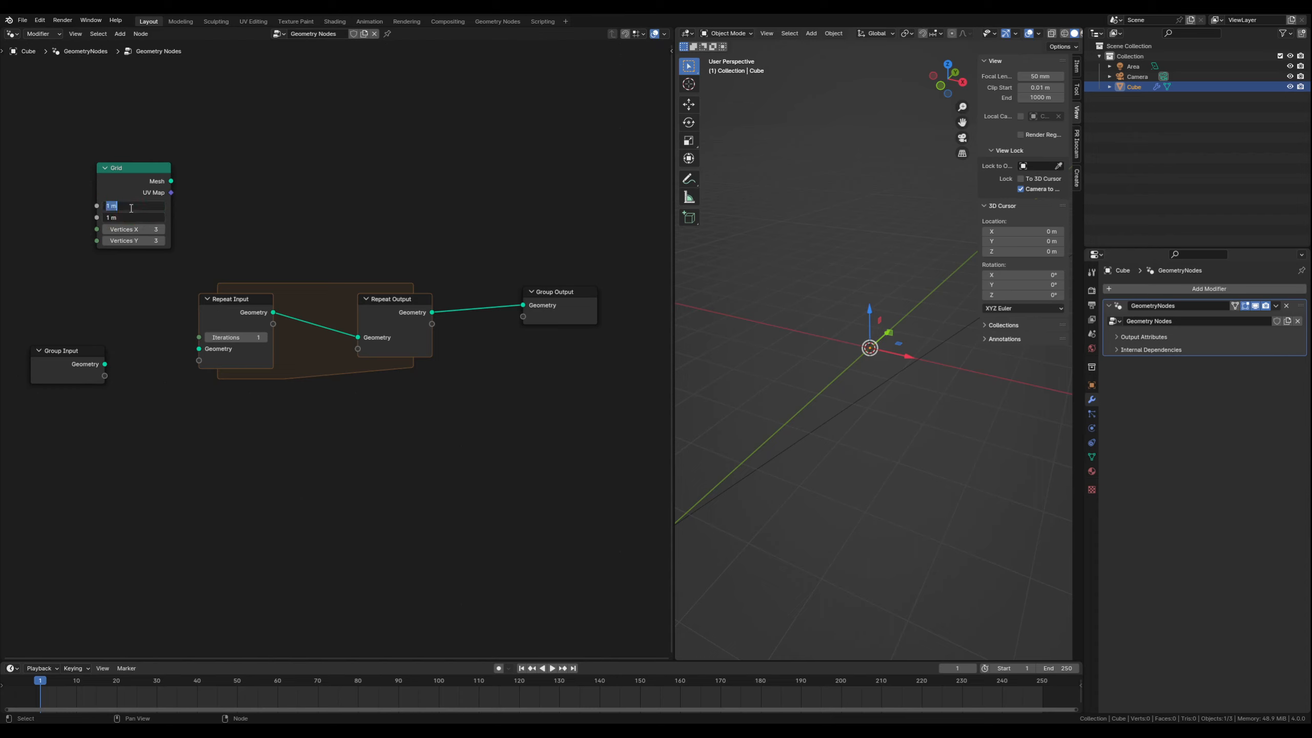
text(1.8)
key(Return)
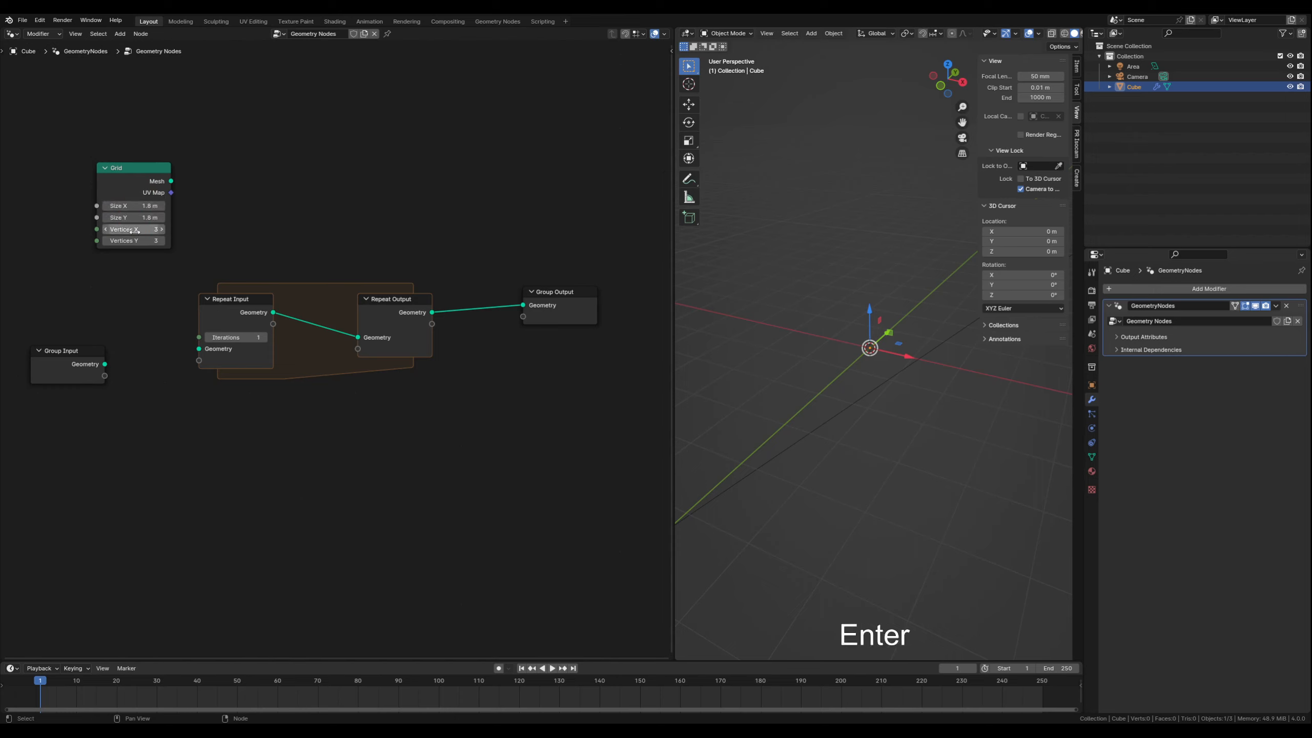
click(161, 229)
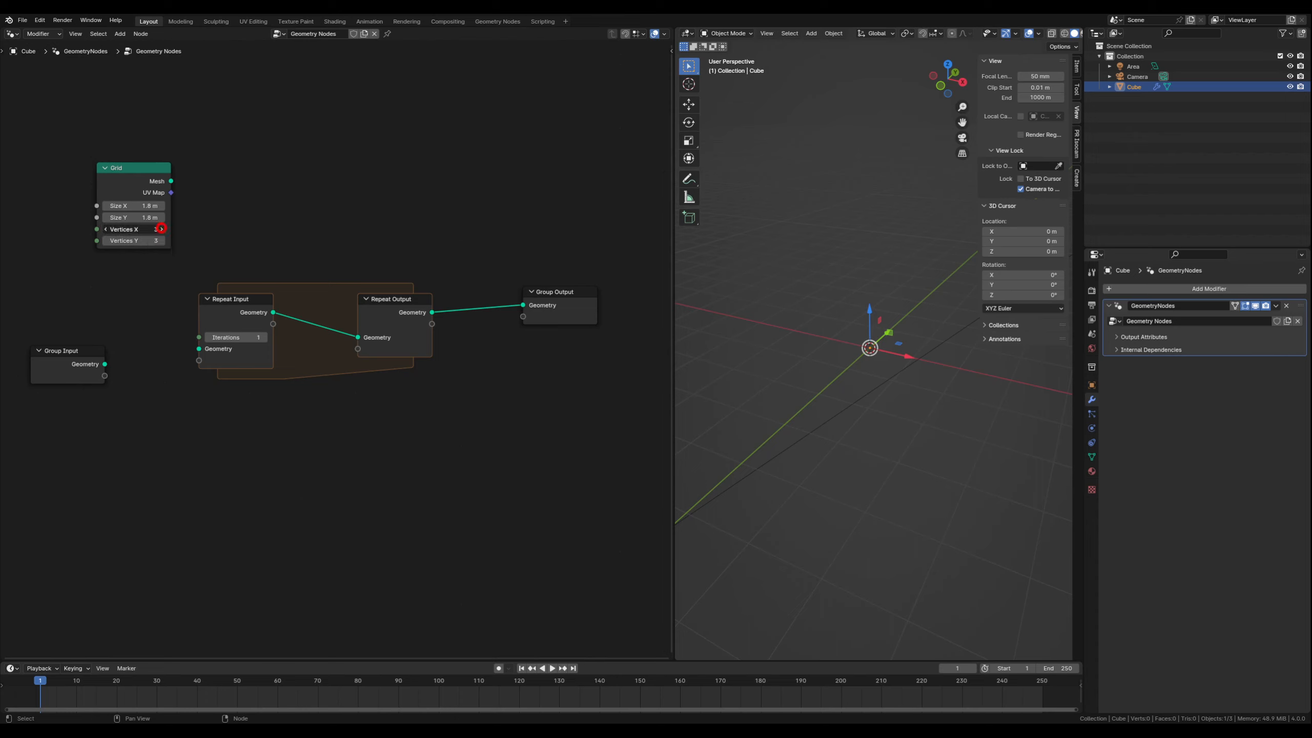
click(161, 229)
click(161, 230)
click(161, 241)
click(161, 241)
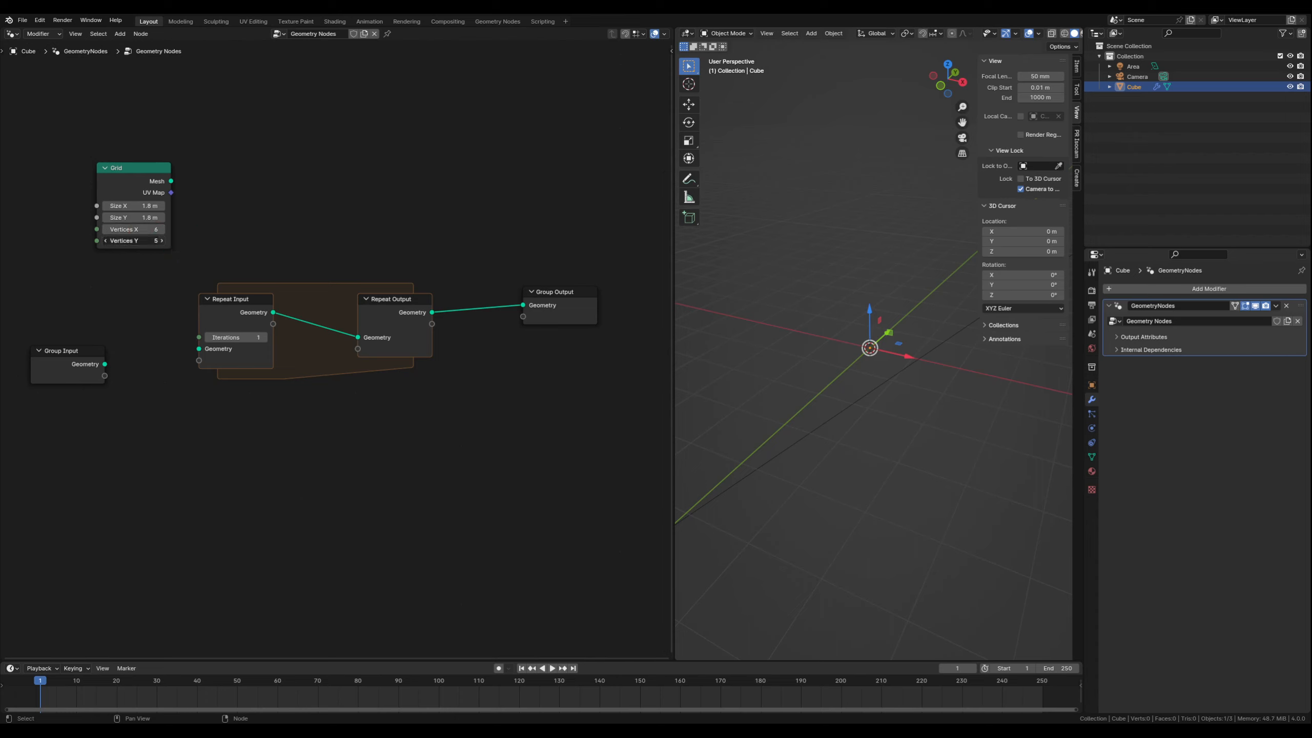
click(160, 241)
Step: Spread the repeat zone's nodes apart and insert a Transform Geometry node between Repeat Input and Repeat Output
drag(231, 299, 193, 302)
drag(381, 302, 400, 305)
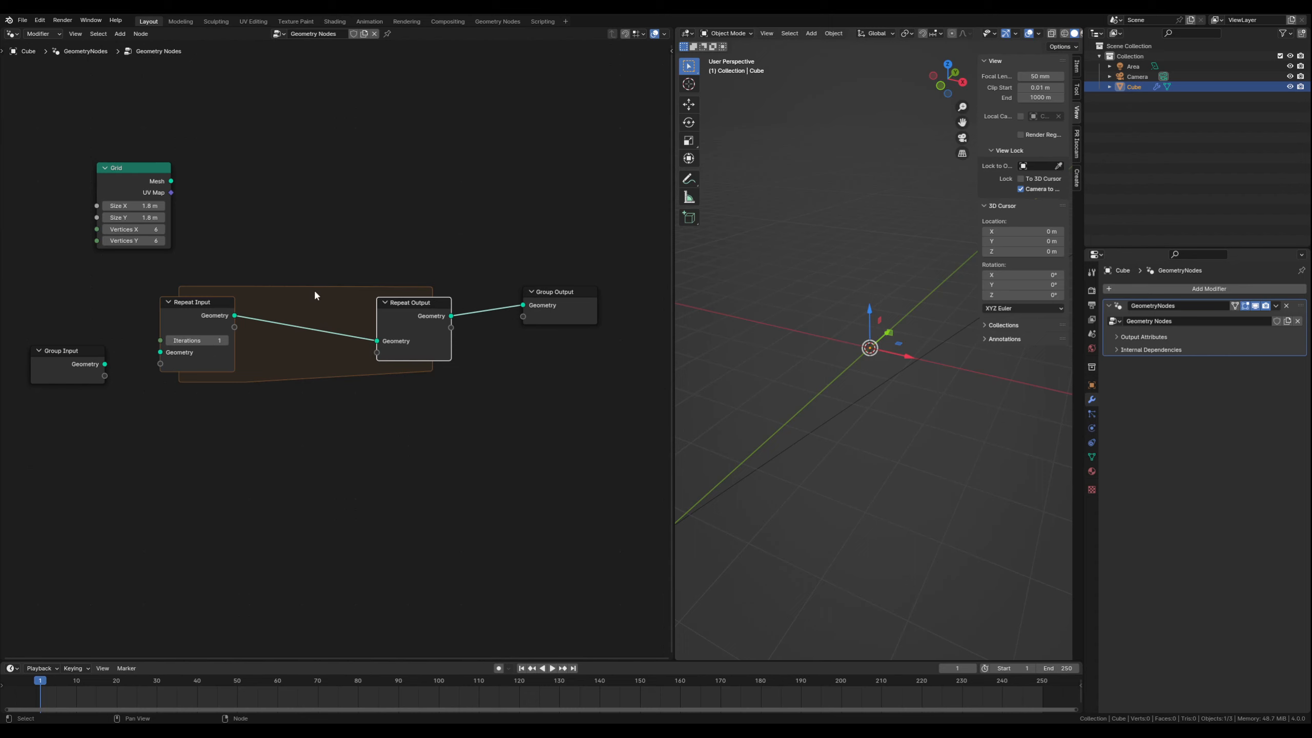
click(324, 422)
key(shift+a)
mouse_move(325, 424)
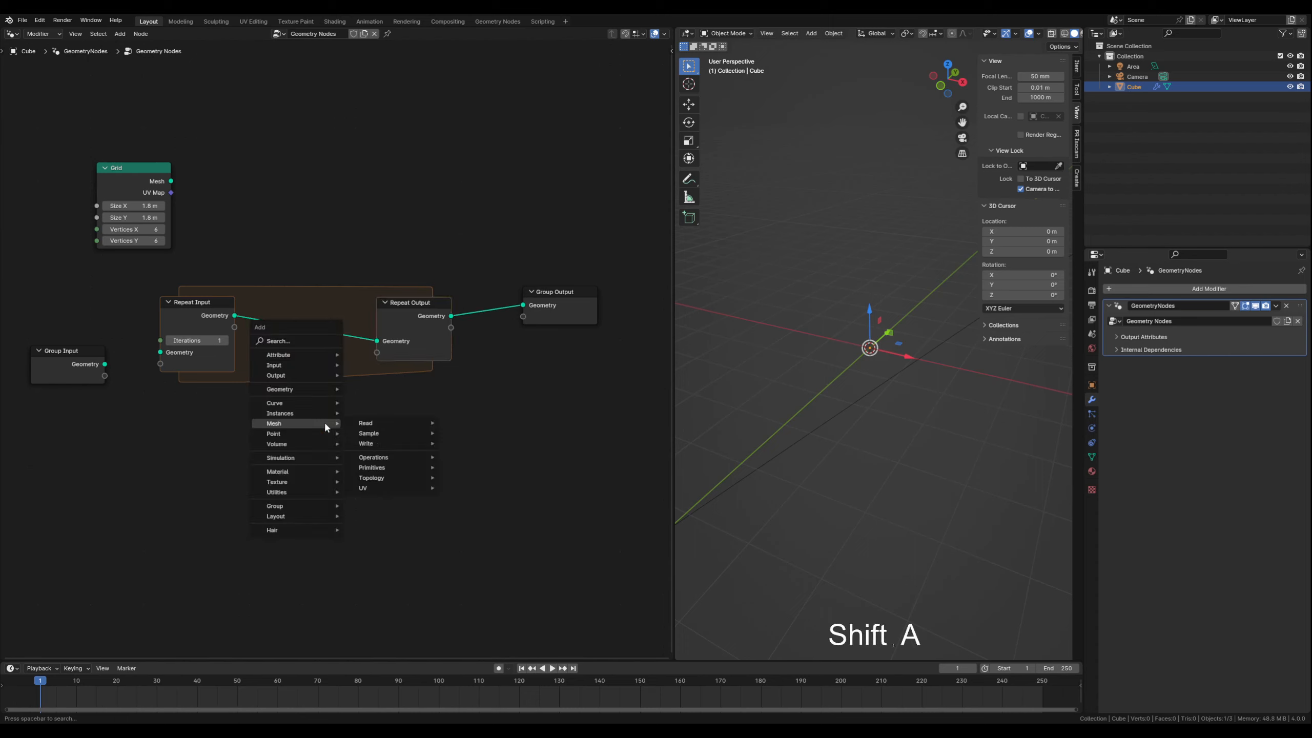
text(tra)
click(491, 442)
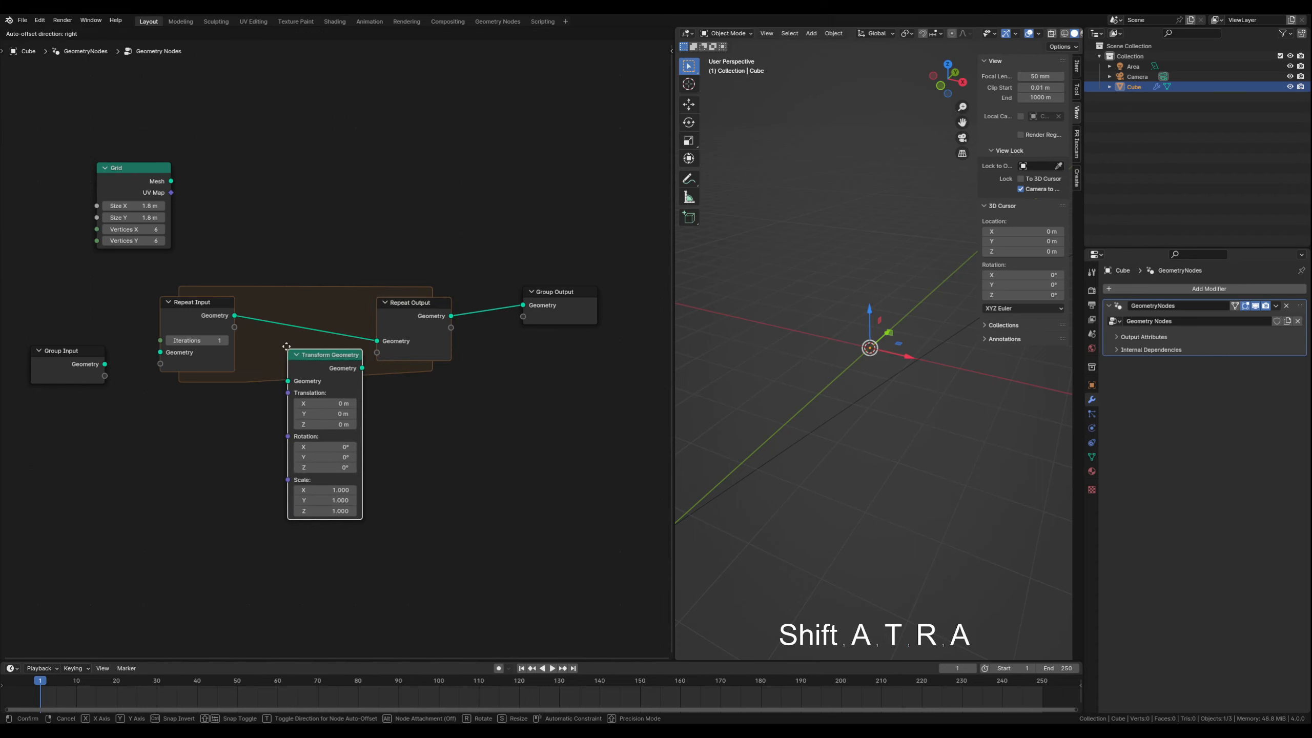
click(187, 304)
drag(187, 304, 178, 304)
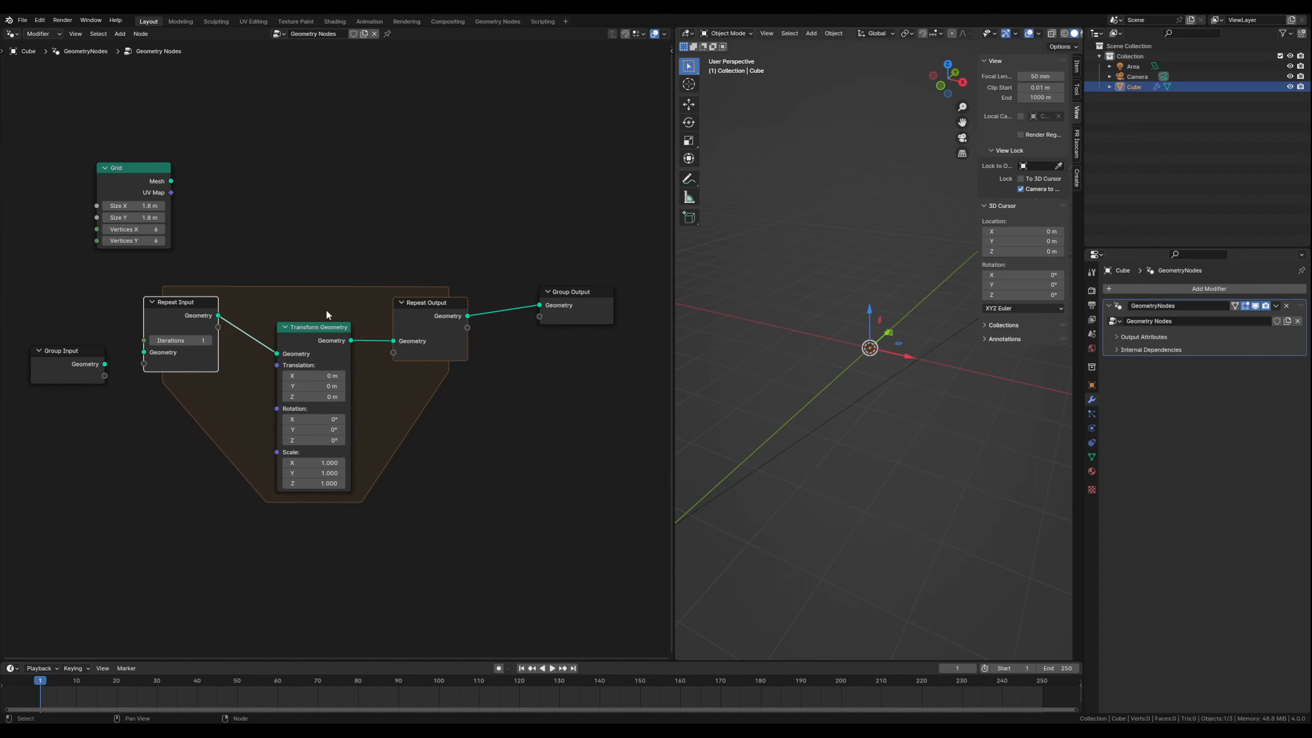
drag(316, 327, 302, 325)
drag(422, 305, 439, 303)
Step: Insert a Join Geometry node between Transform Geometry and Repeat Output, and place an unconnected duplicate of it above the repeat zone
click(437, 463)
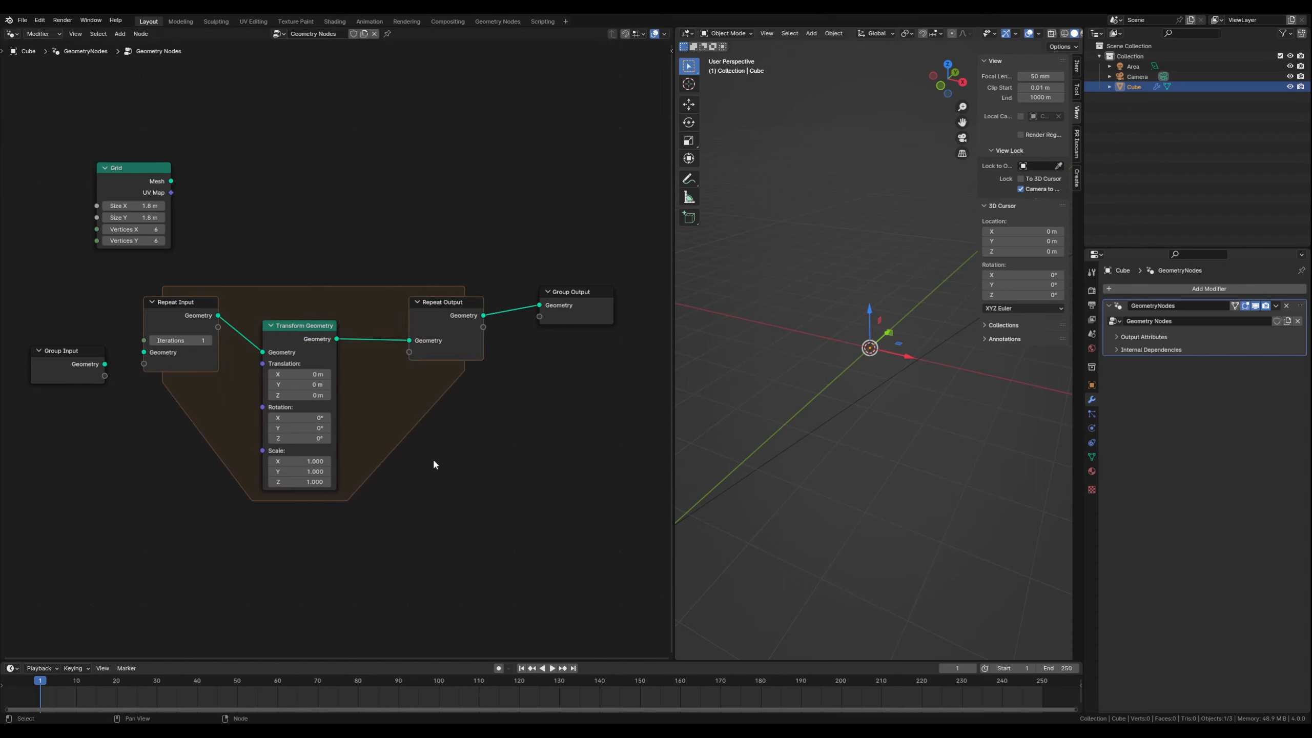
key(shift+a)
text(join)
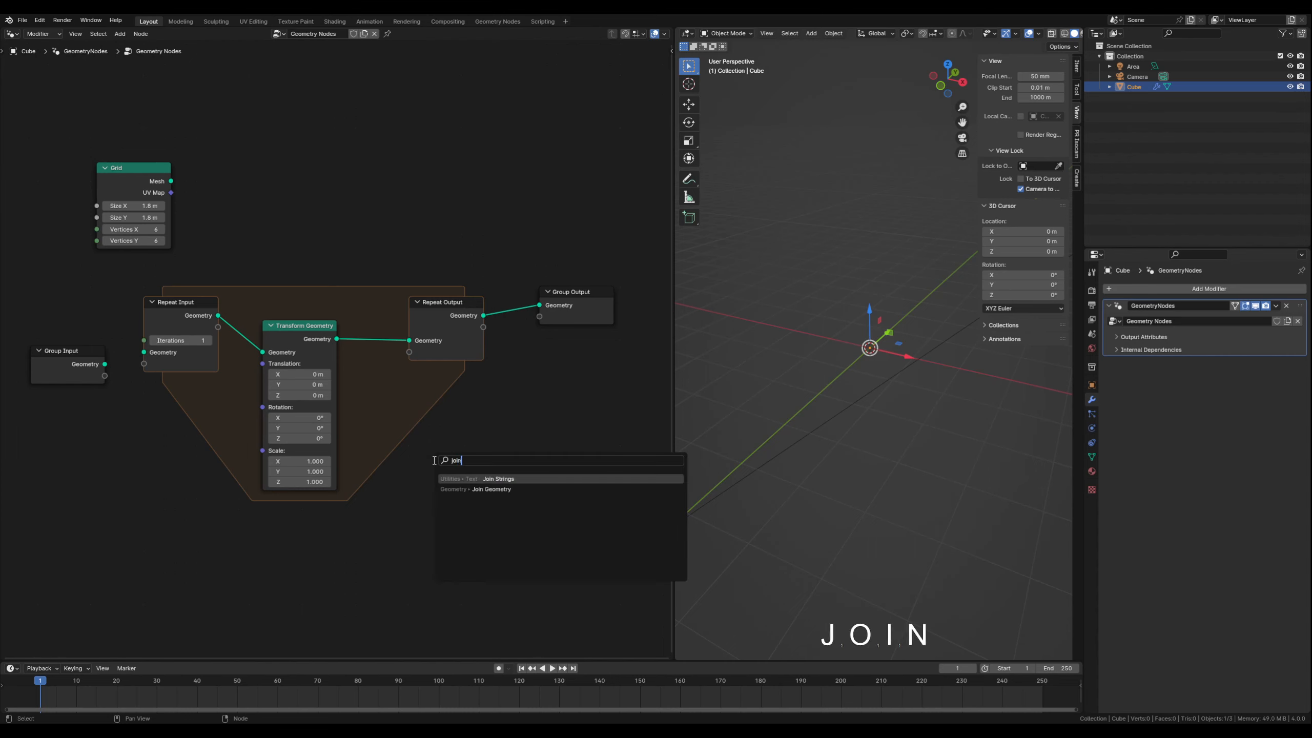
click(491, 488)
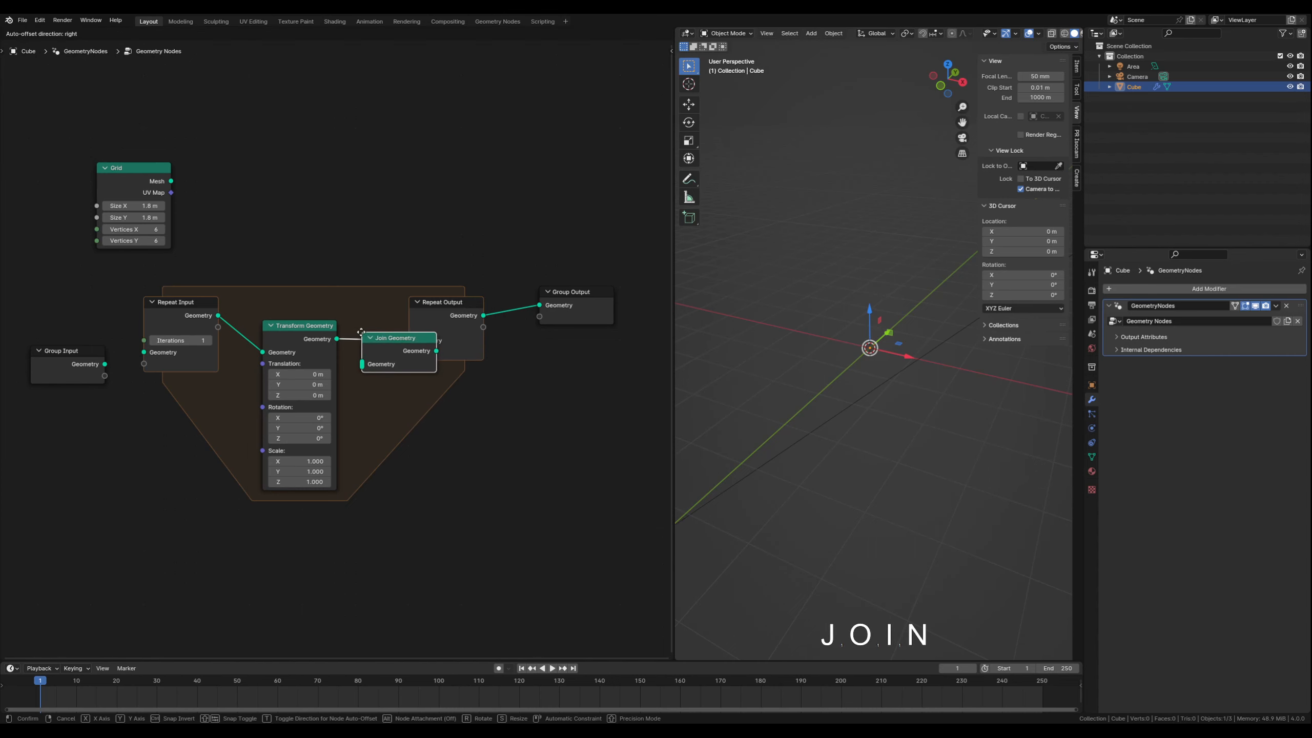
click(408, 346)
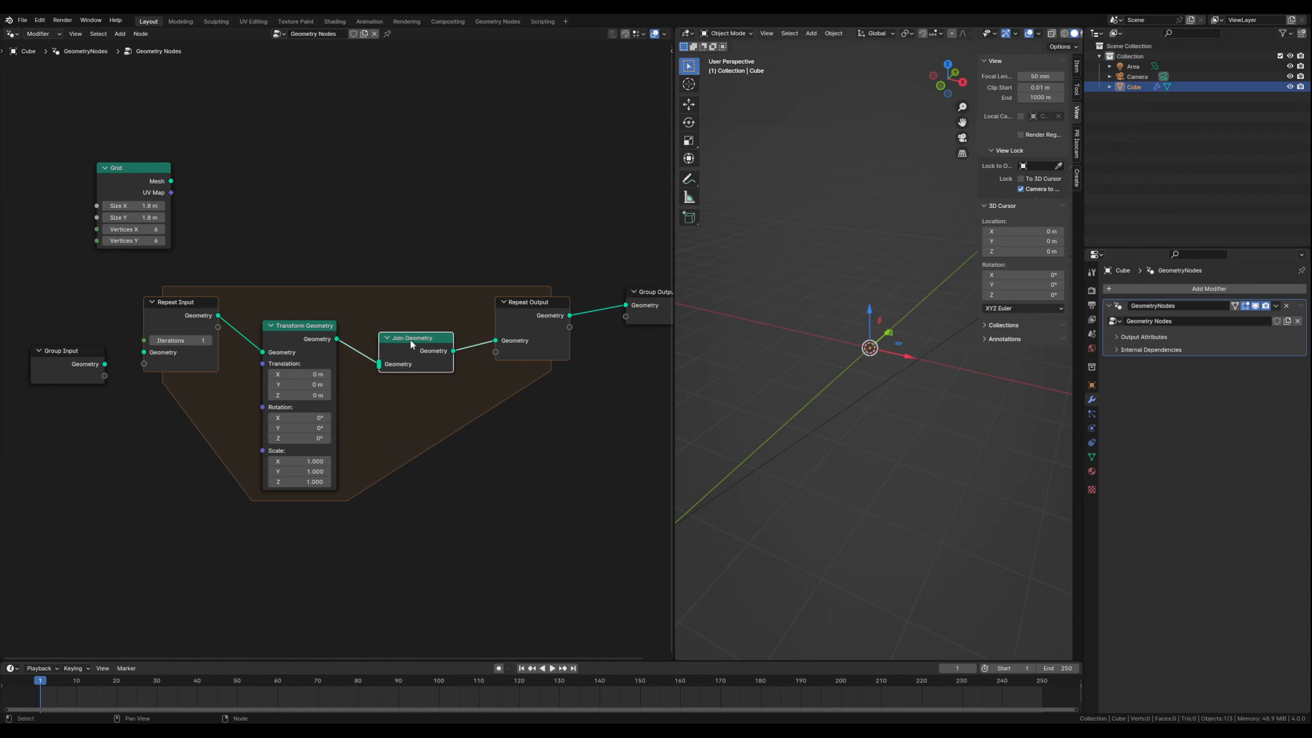
key(shift+d)
click(412, 208)
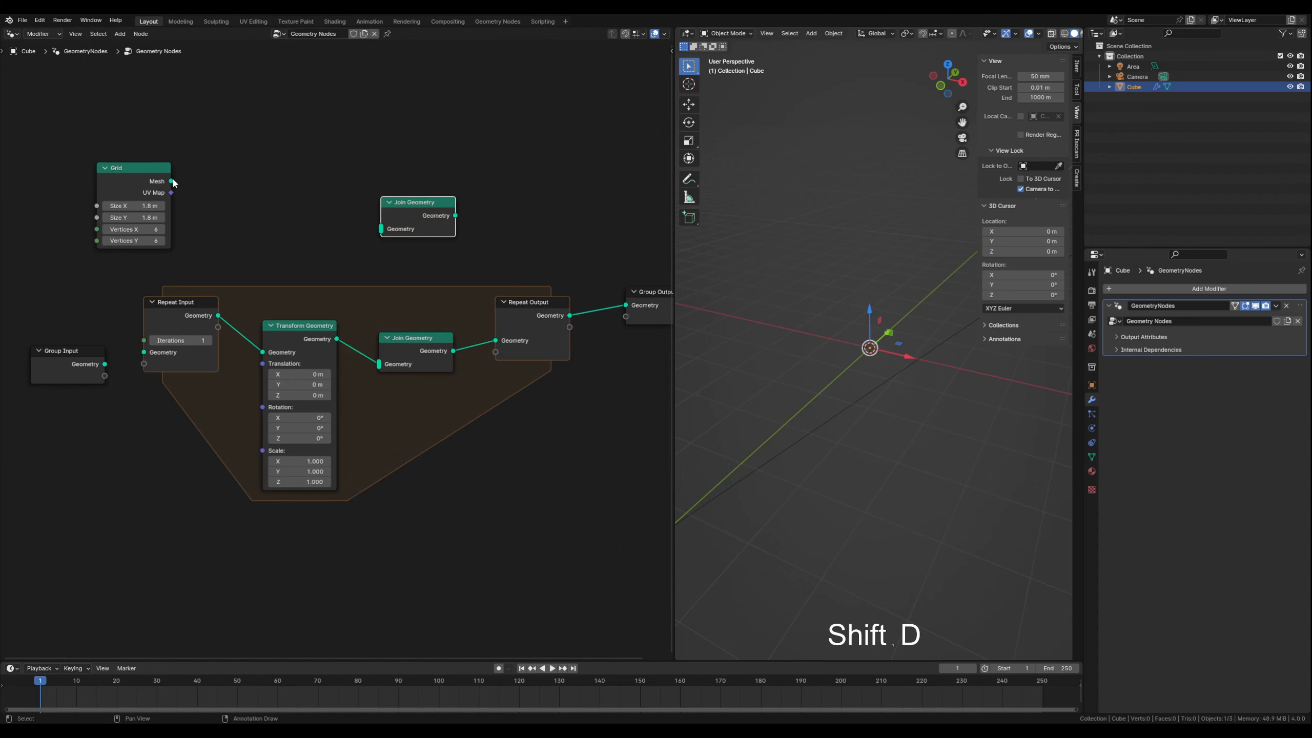
Step: Feed the Grid mesh through the upper Join Geometry into the repeat zone's Join Geometry, and shift both join nodes sideways
drag(172, 182, 381, 229)
drag(459, 217, 495, 343)
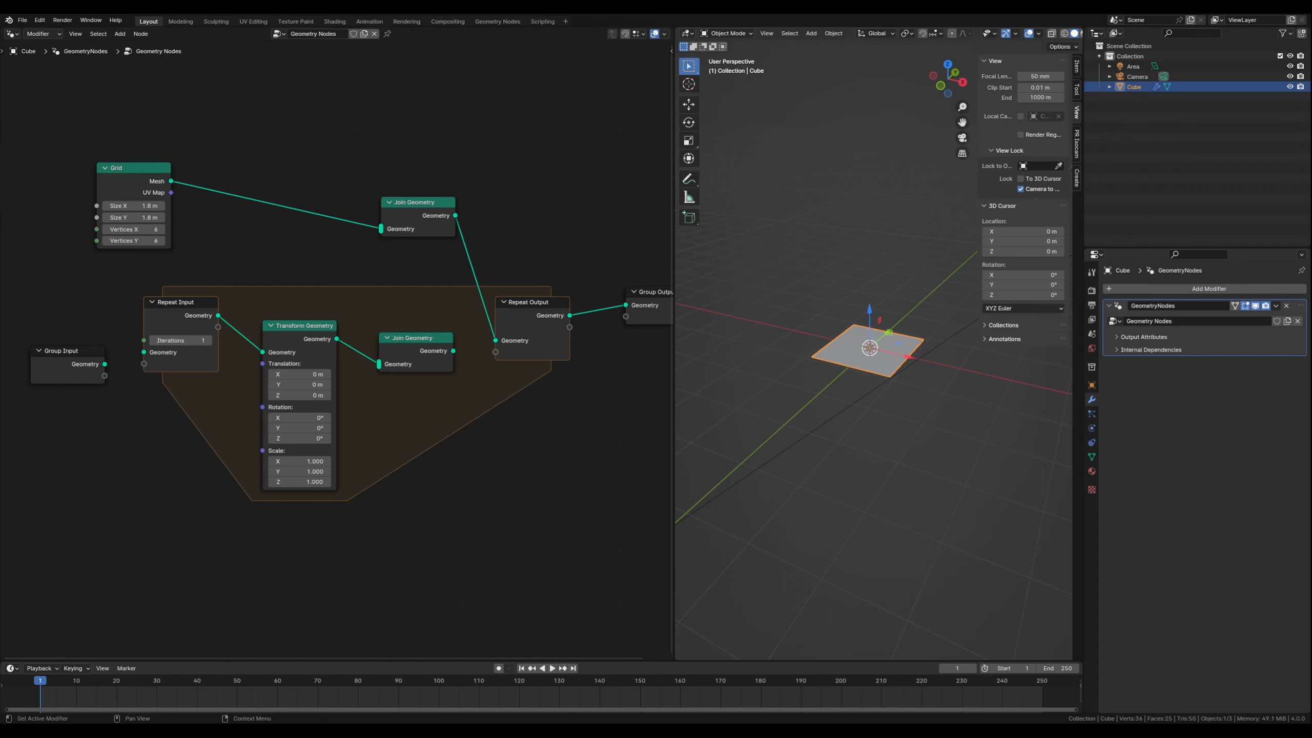
mouse_move(496, 342)
mouse_down()
mouse_move(381, 364)
mouse_move(495, 340)
mouse_up()
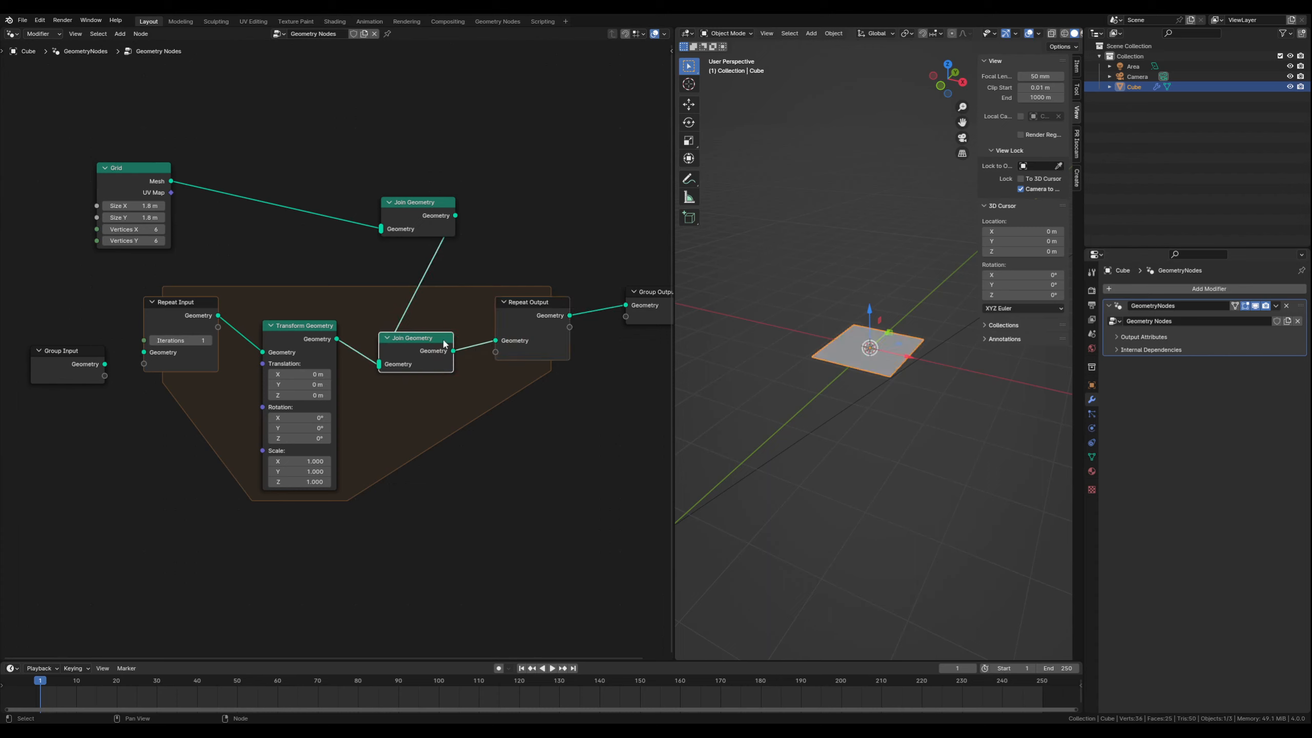
drag(413, 339, 434, 339)
drag(436, 201, 389, 199)
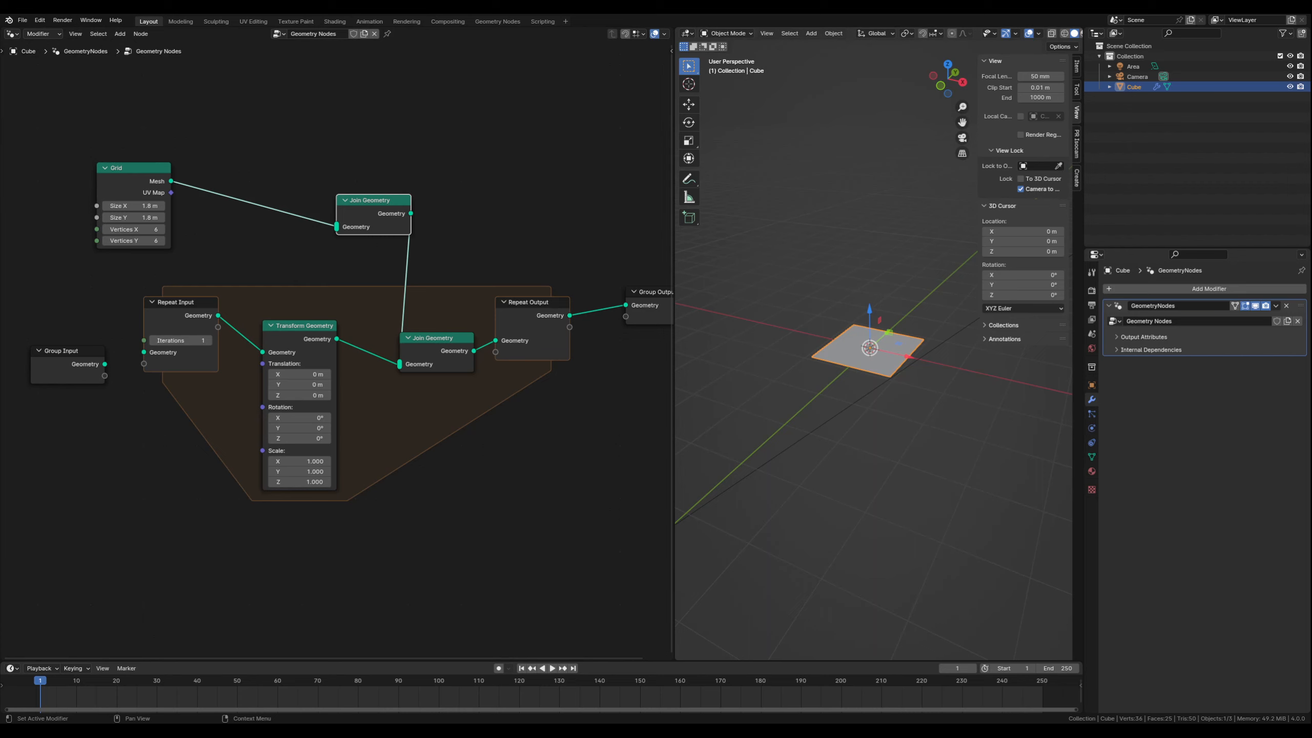
Step: Set the Z translation of the Transform Geometry node to 0.4 m
click(306, 328)
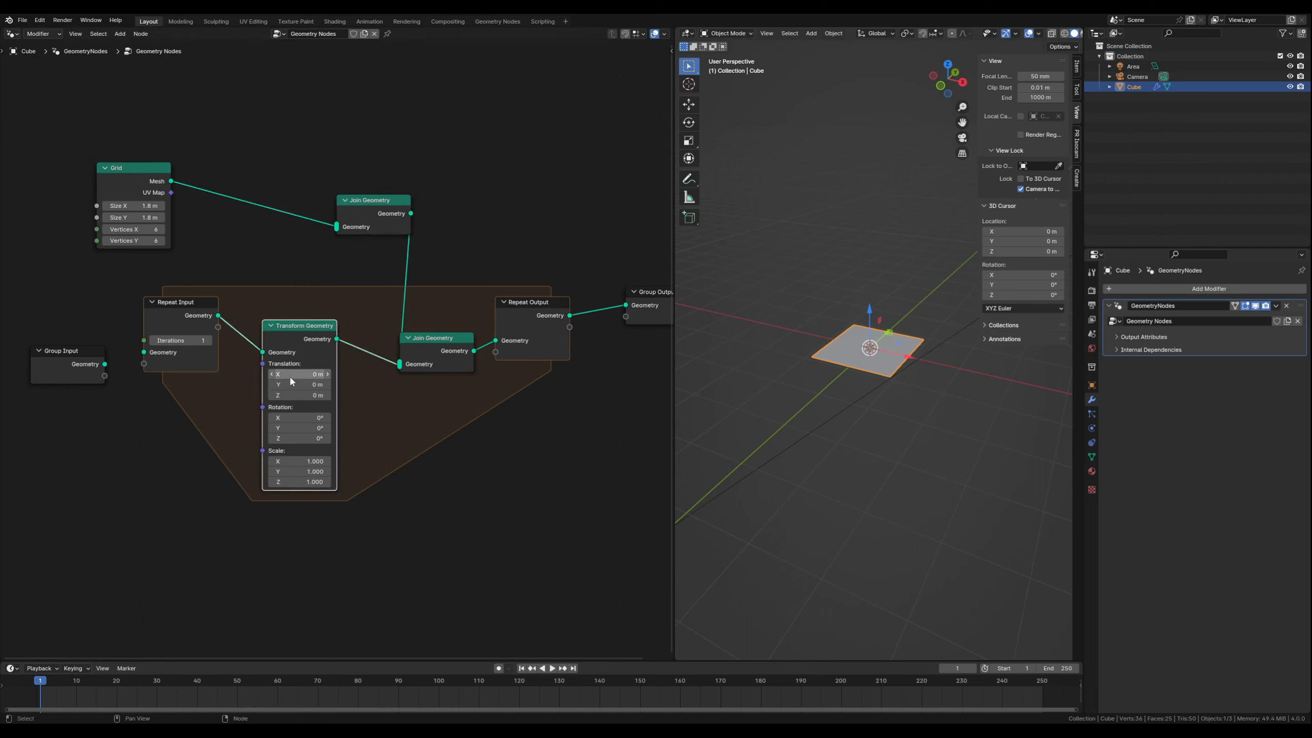
click(327, 395)
click(327, 395)
click(328, 395)
click(327, 395)
Step: Raise the repeat zone's iterations to stack the grids, settling on 6 iterations
click(209, 341)
click(209, 341)
click(210, 341)
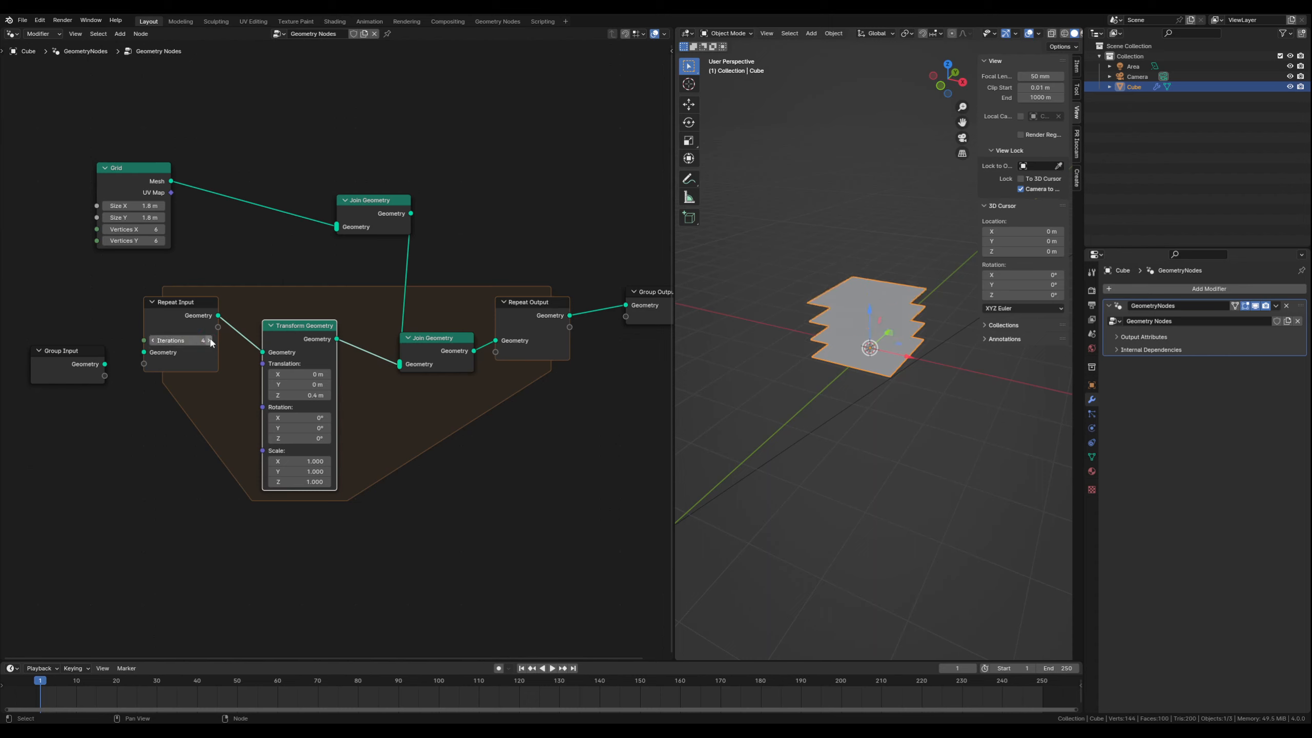
click(209, 340)
click(209, 341)
click(209, 341)
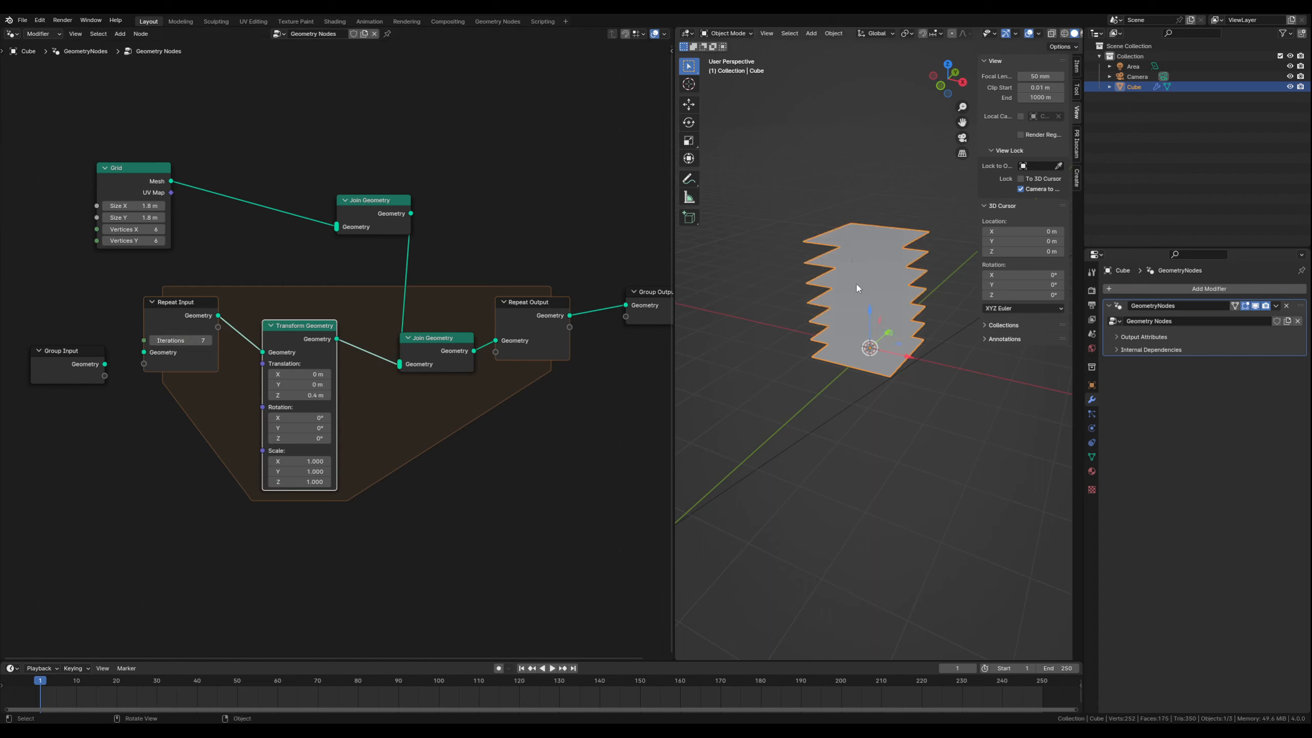
mouse_move(862, 303)
middle_down()
mouse_move(848, 311)
mouse_move(881, 301)
mouse_move(839, 279)
mouse_move(848, 291)
middle_up()
shift+middle_drag(848, 291, 863, 392)
scroll(842, 401, up, 3)
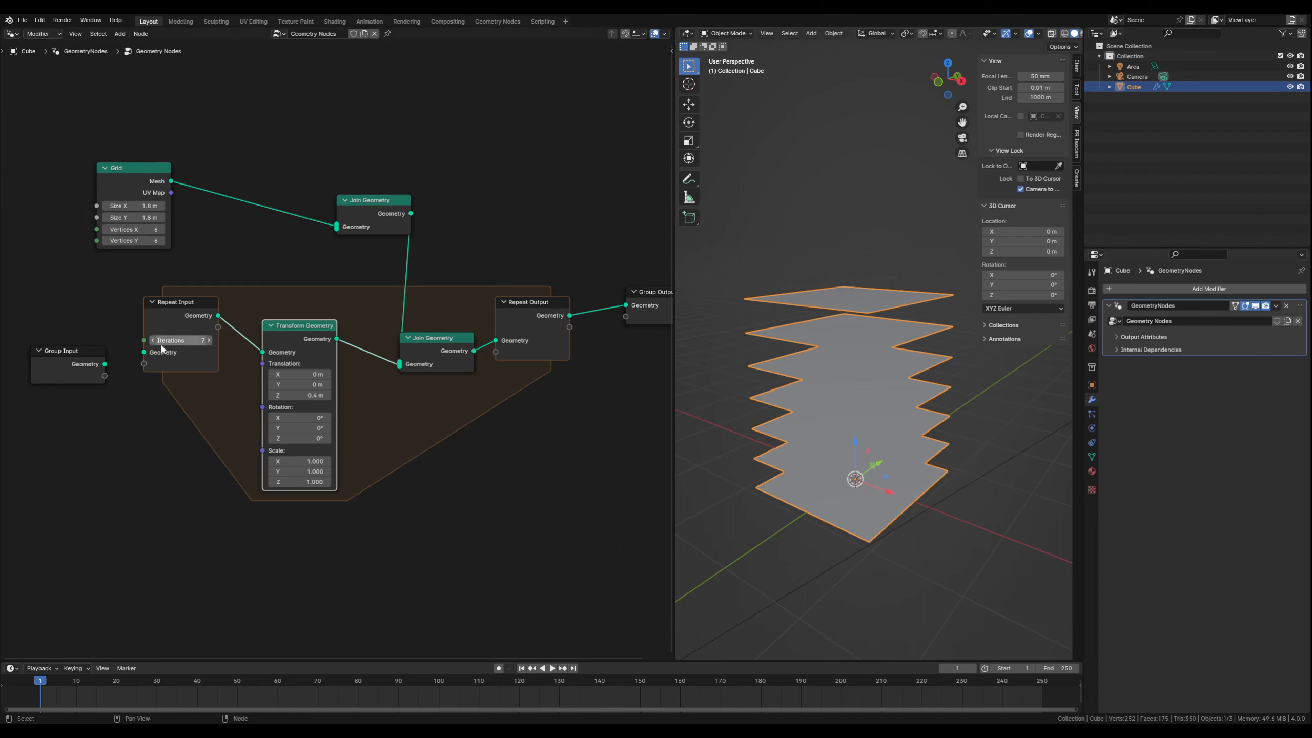
drag(173, 341, 167, 341)
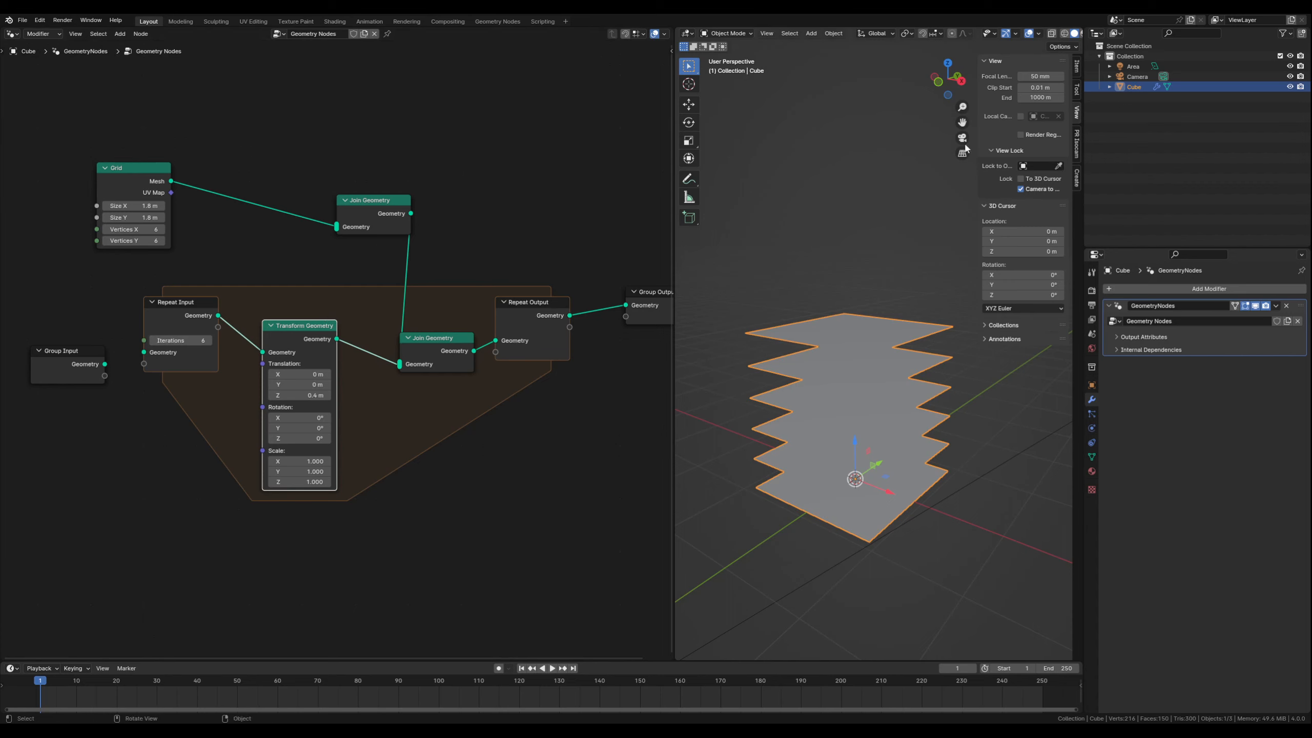
Step: Enable the wireframe overlay in the 3D viewport and lower its opacity
click(1038, 33)
click(975, 206)
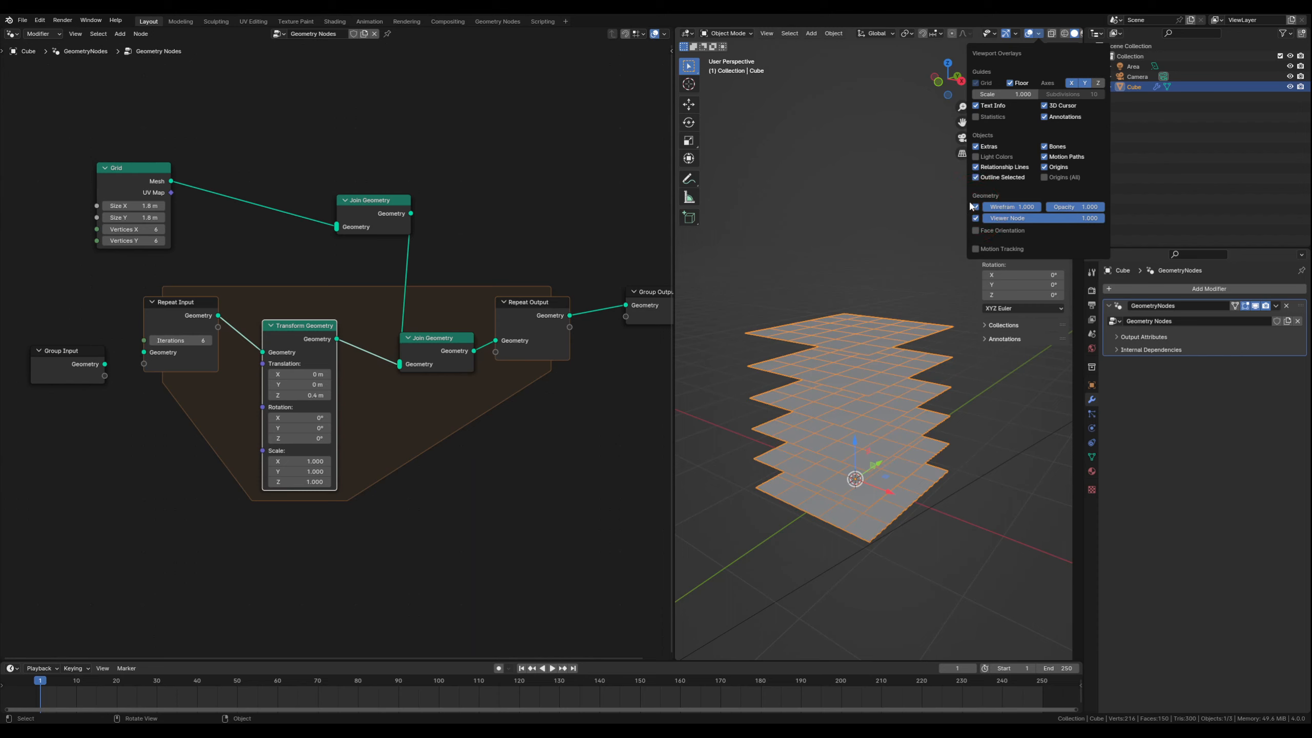
drag(1100, 207, 1069, 207)
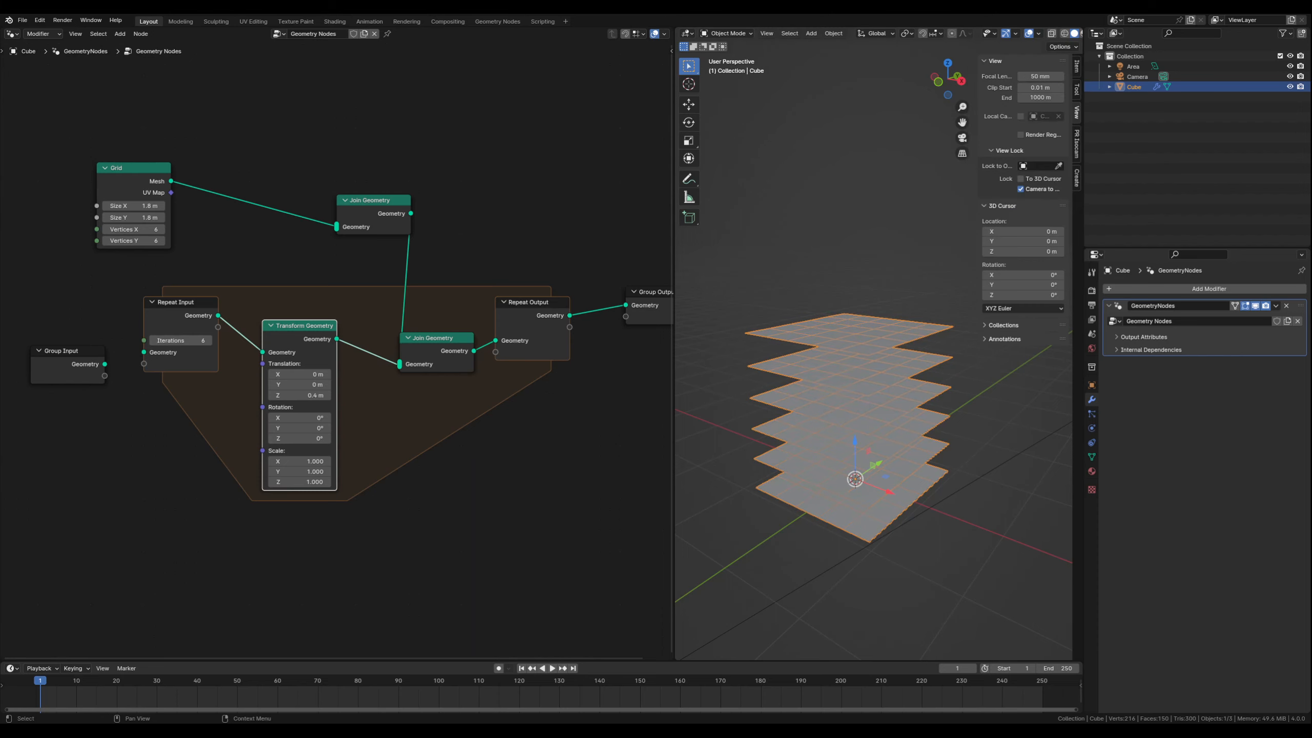
Step: Move Group Output away from the repeat zone and insert an Instance on Points node between Repeat Output and Group Output
middle_drag(540, 441, 415, 428)
scroll(416, 427, down, 2)
drag(516, 300, 594, 301)
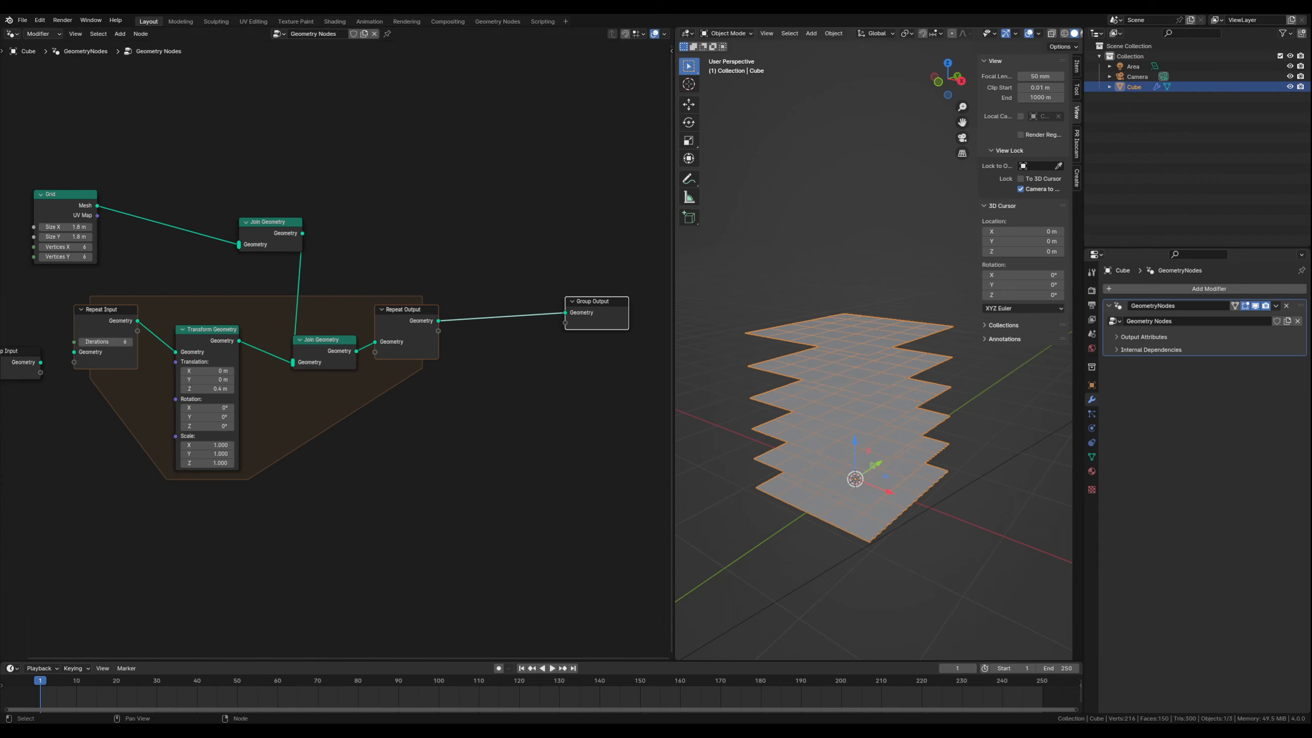
click(516, 441)
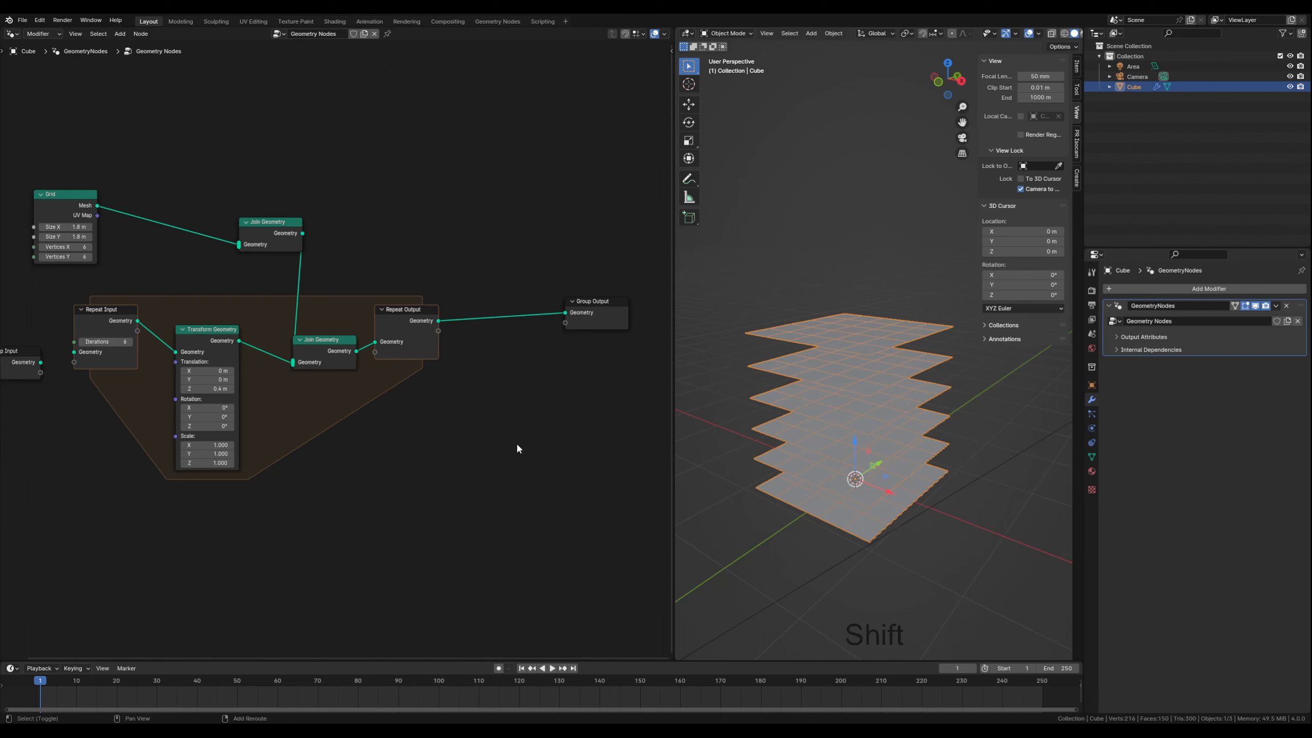
key(shift+a)
text(ins)
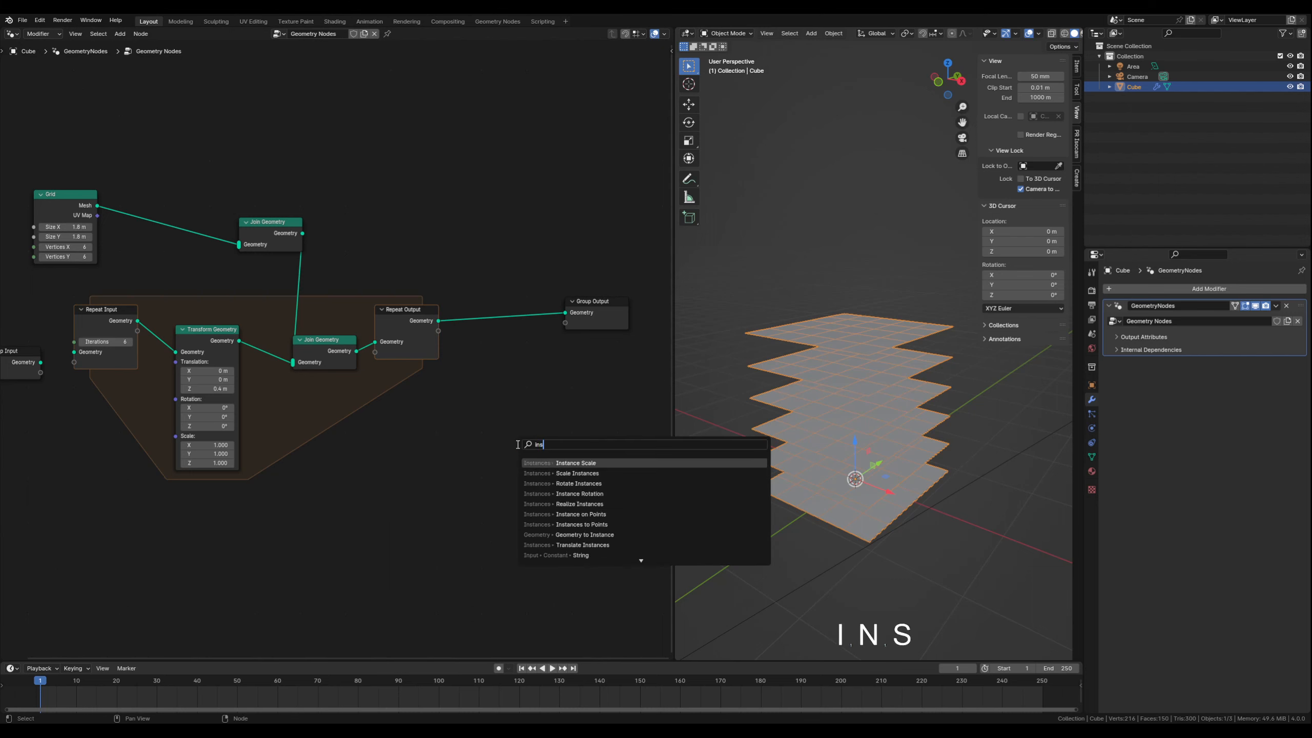
text(tanc)
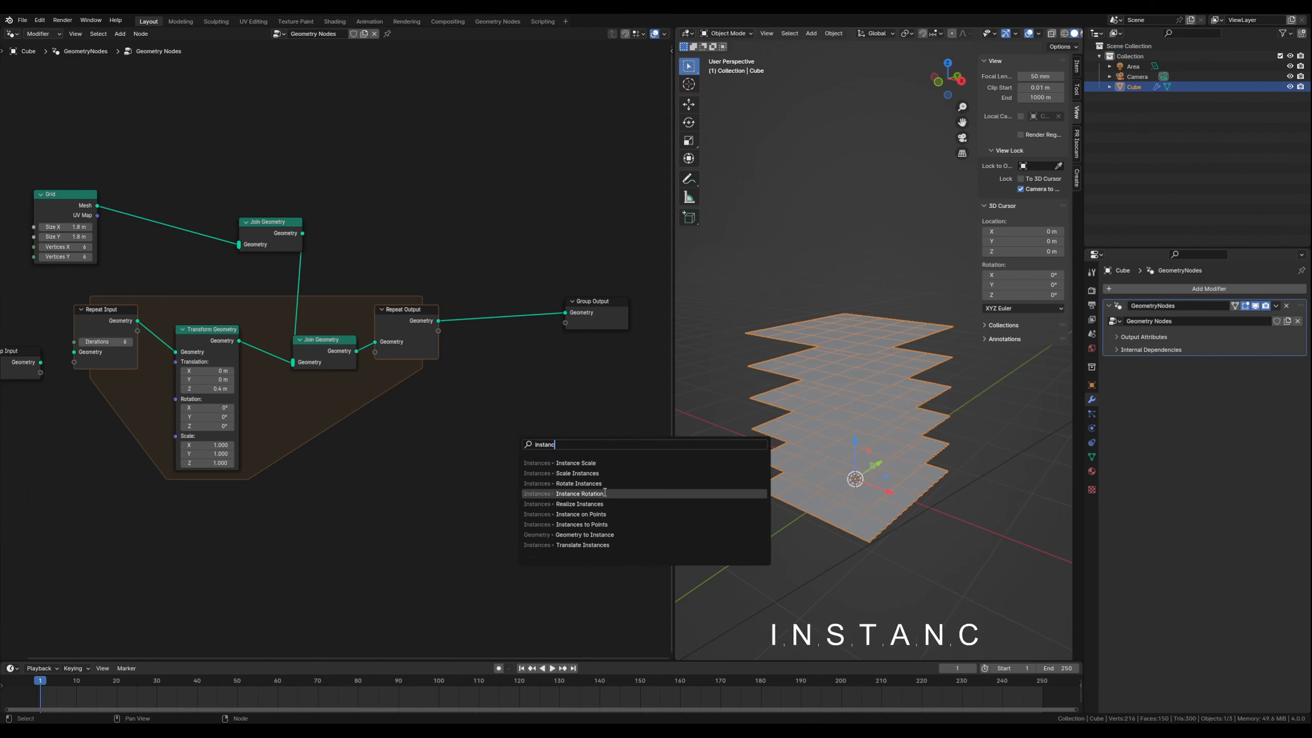
click(594, 514)
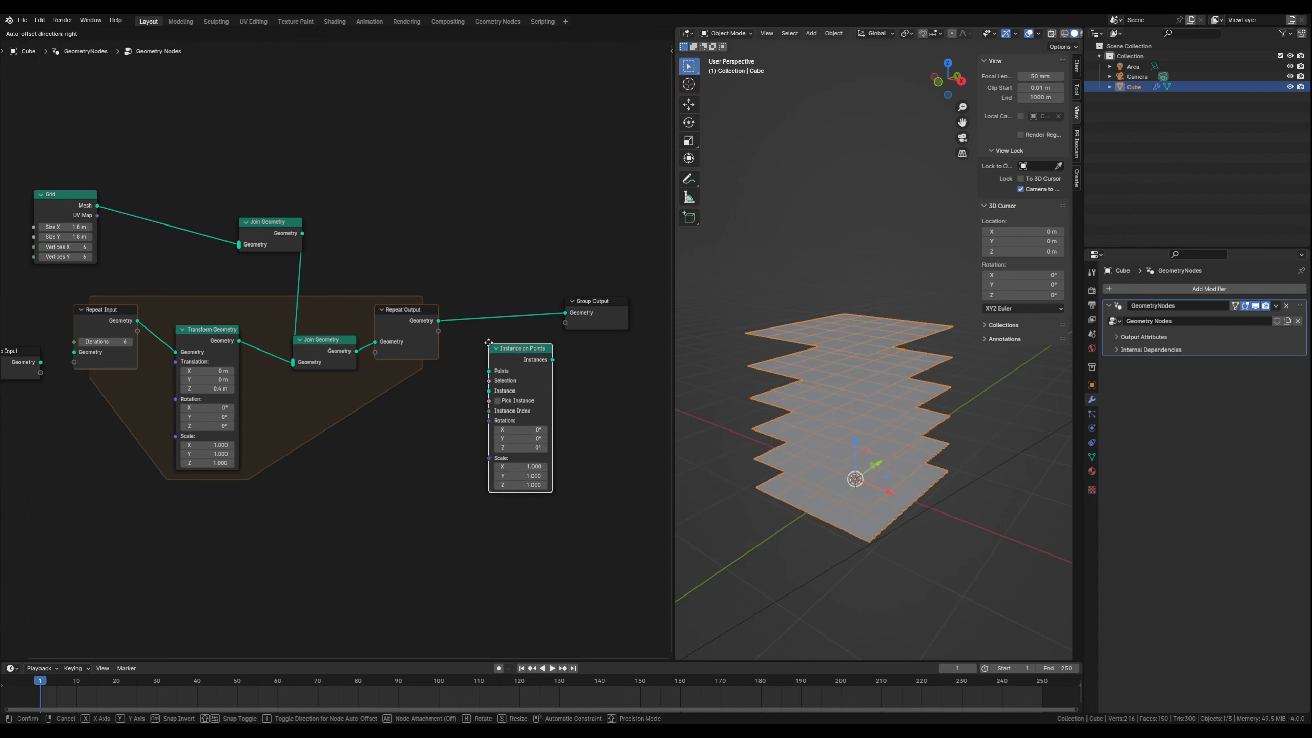
click(486, 324)
drag(488, 330, 499, 324)
Step: Add a Cube node below the repeat zone and connect its Mesh to the Instance input of Instance on Points
click(419, 533)
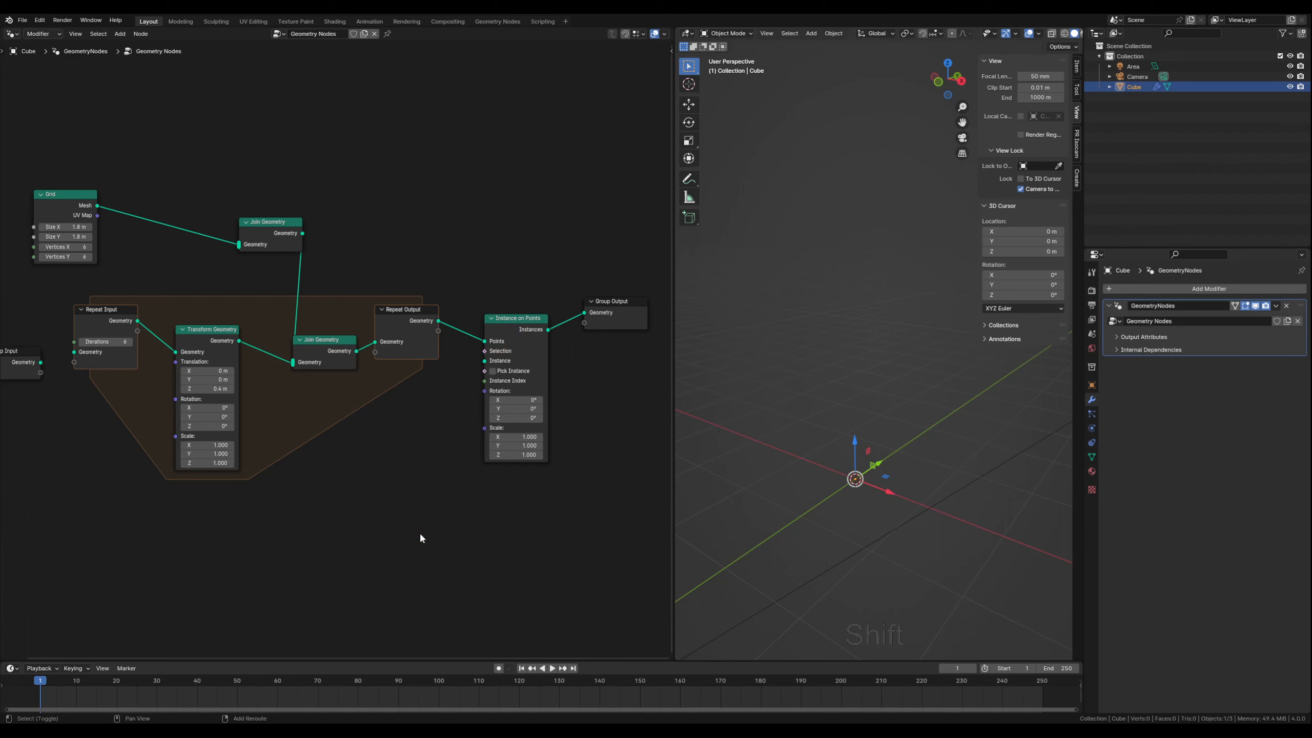
key(shift+a)
text(cube)
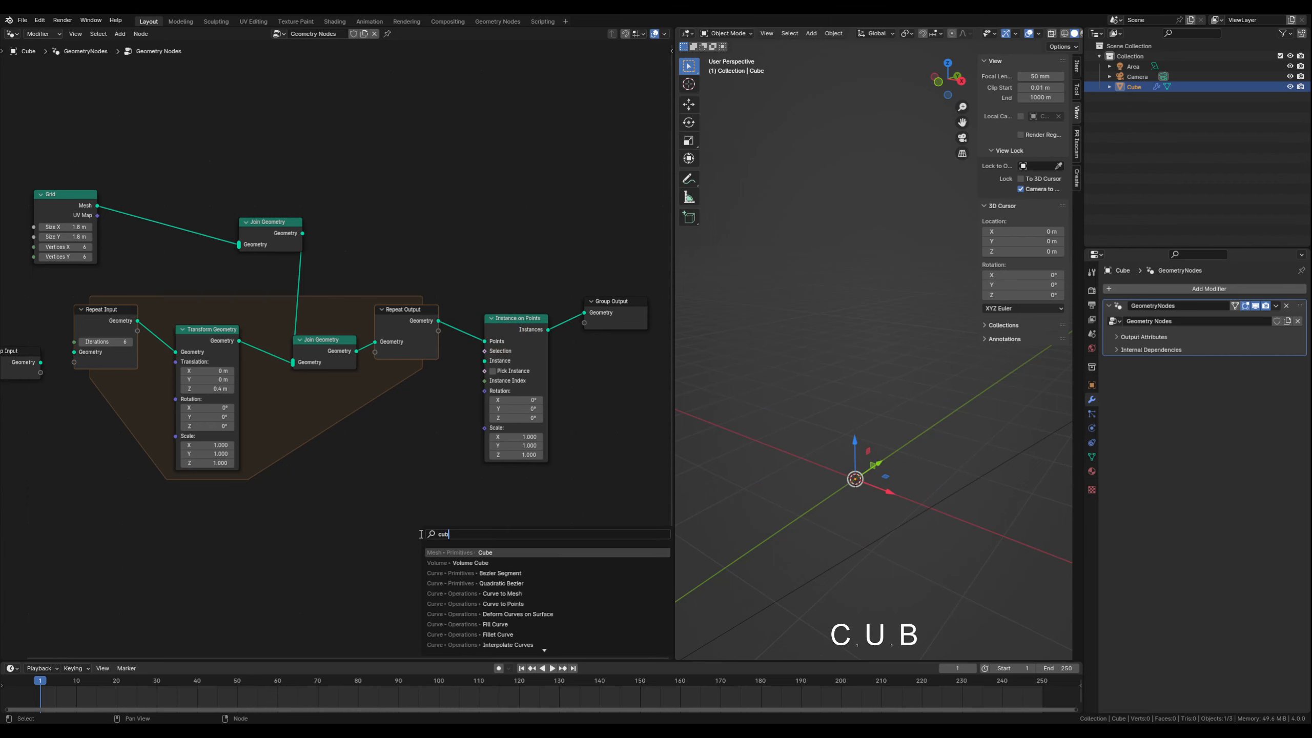
click(486, 551)
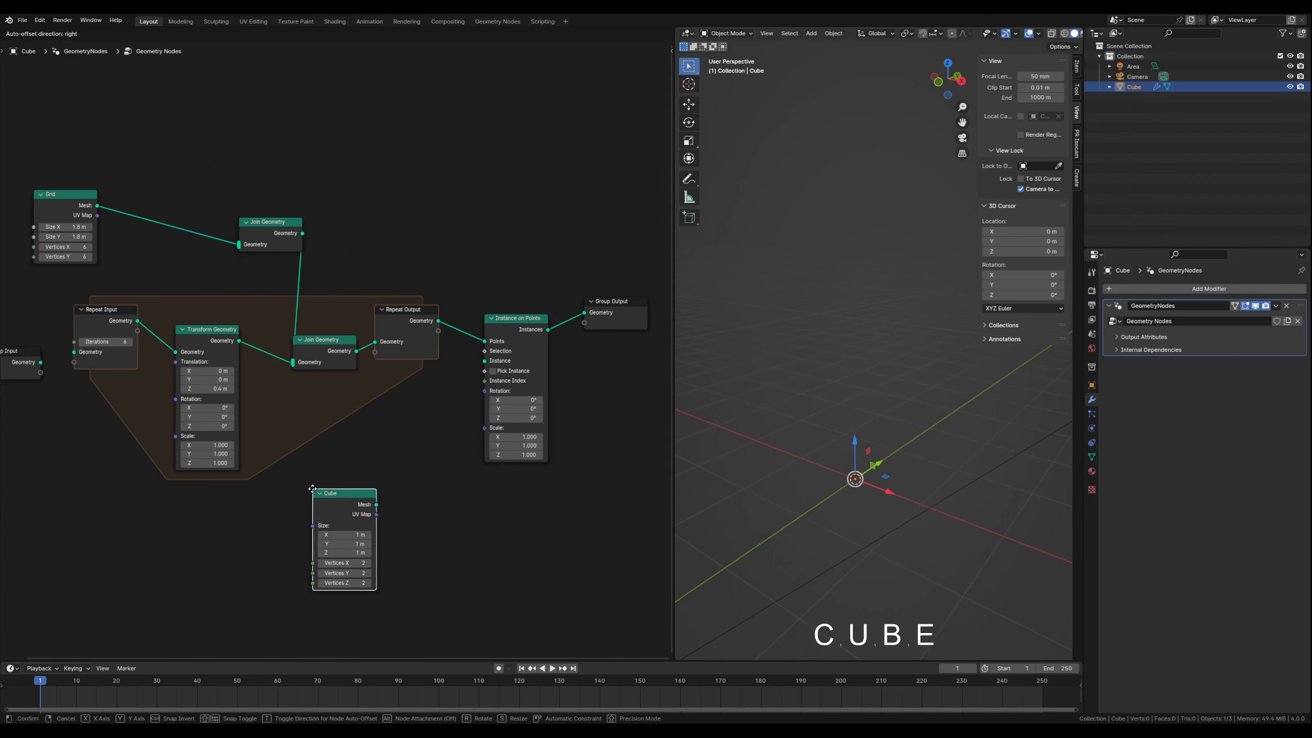
click(311, 489)
drag(377, 503, 481, 366)
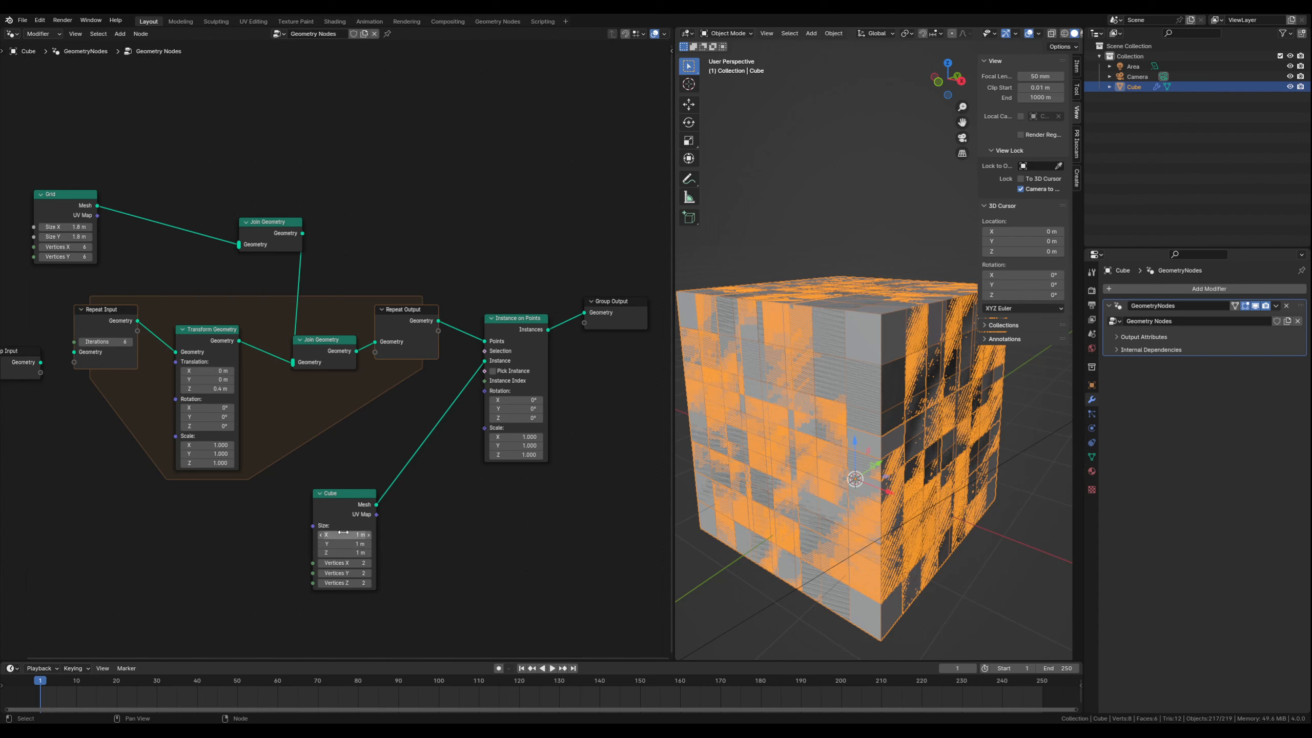
Step: Set the Cube node's size to 0.3 m on all three axes
mouse_move(343, 534)
mouse_down()
mouse_move(343, 552)
mouse_move(300, 552)
mouse_move(344, 535)
mouse_up()
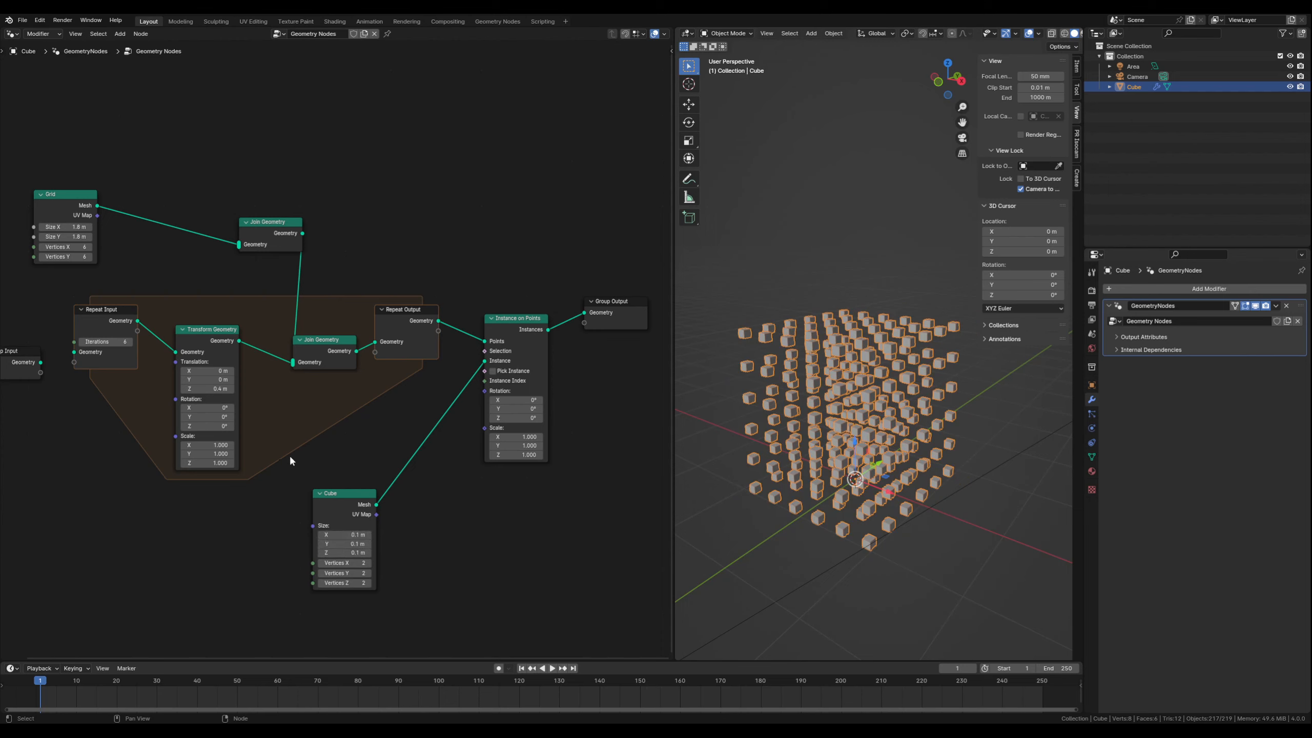
drag(342, 535, 342, 552)
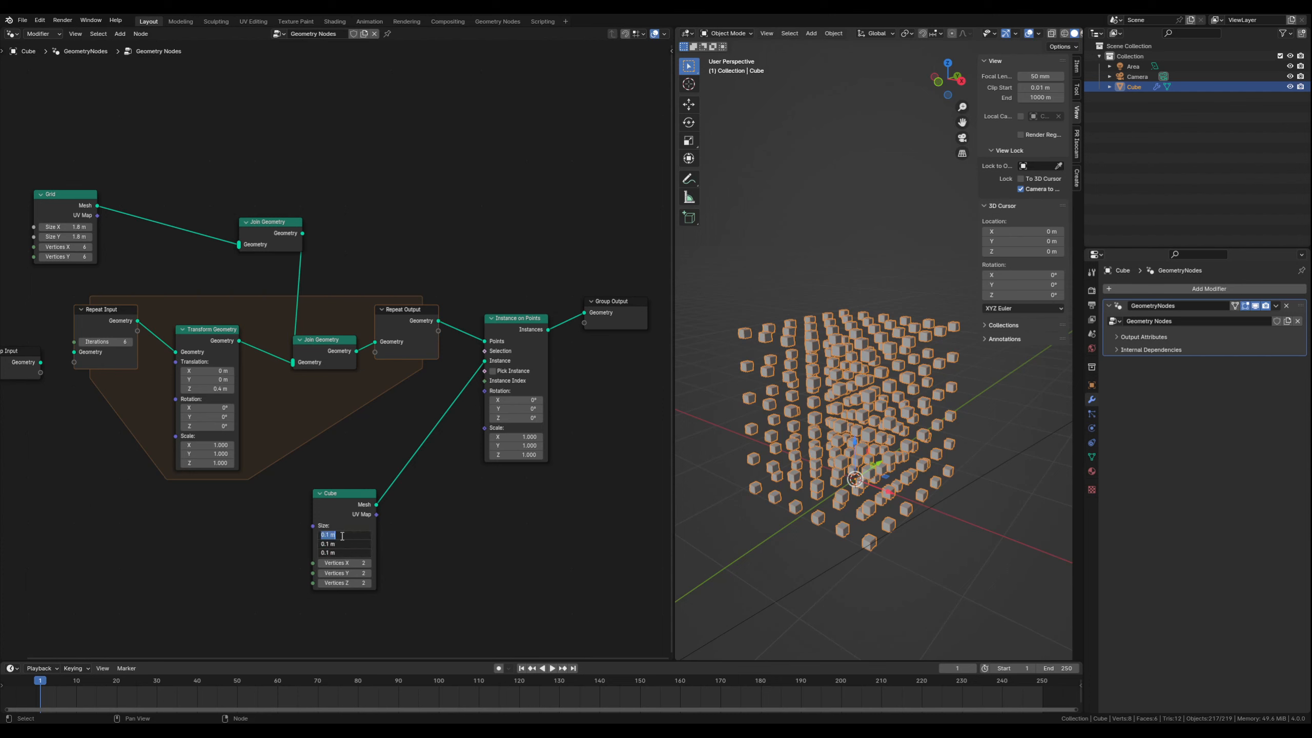
text(0.3)
key(Return)
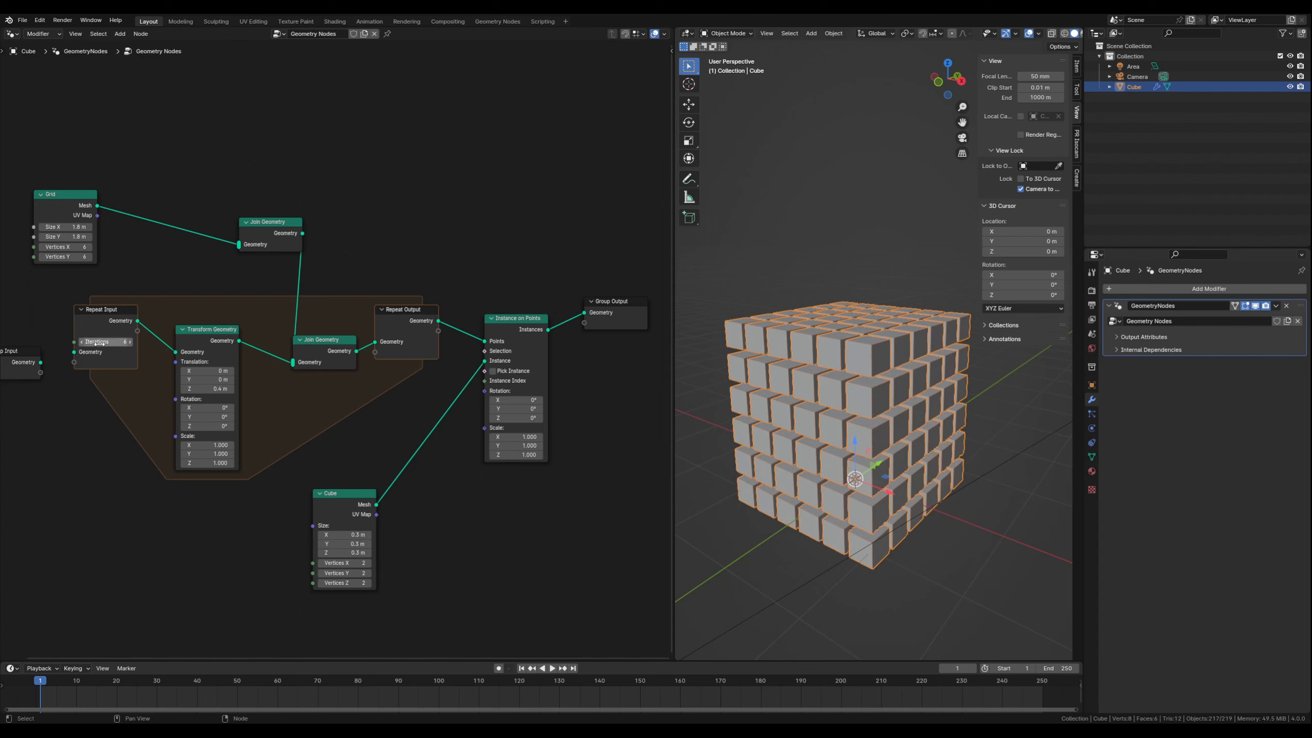
Step: Set the repeat zone's iterations to 7 and expose the value through Group Input as a modifier setting
mouse_move(99, 342)
mouse_down()
mouse_move(124, 342)
mouse_move(85, 342)
mouse_move(139, 342)
mouse_move(77, 342)
mouse_move(121, 343)
mouse_move(106, 343)
mouse_up()
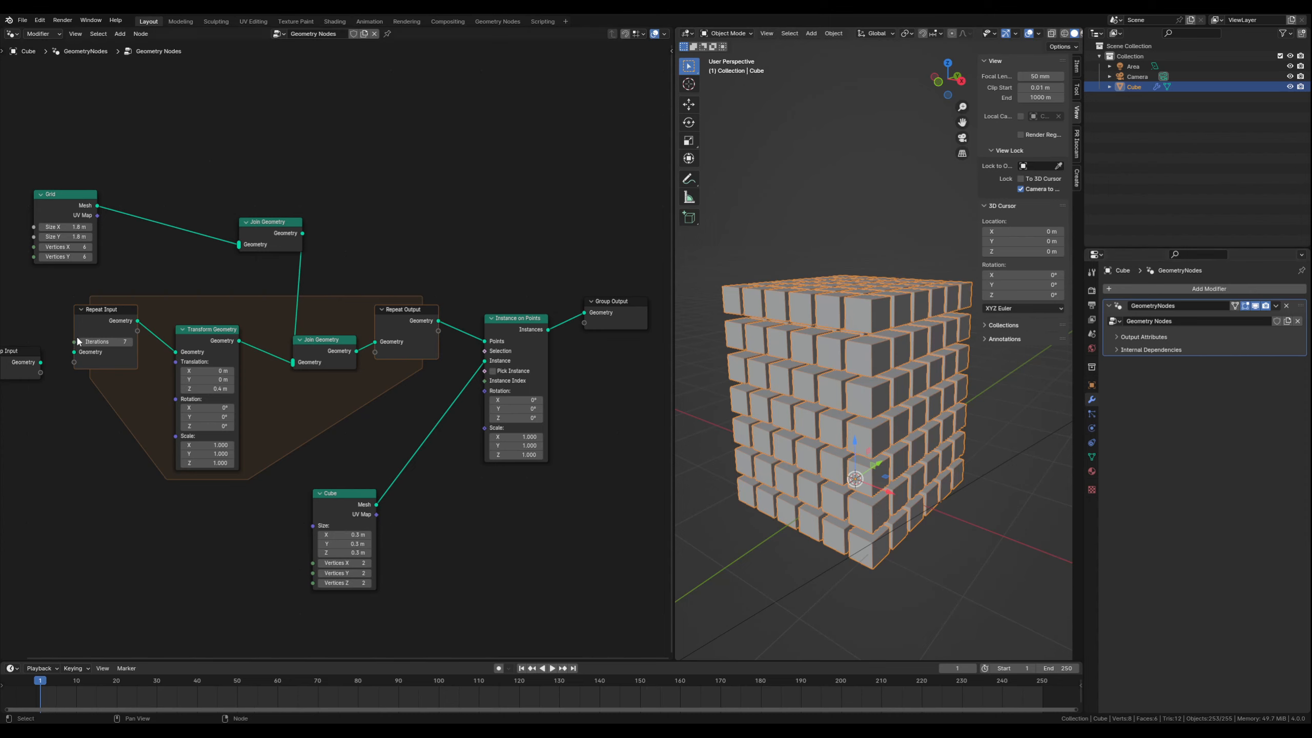
drag(74, 343, 41, 372)
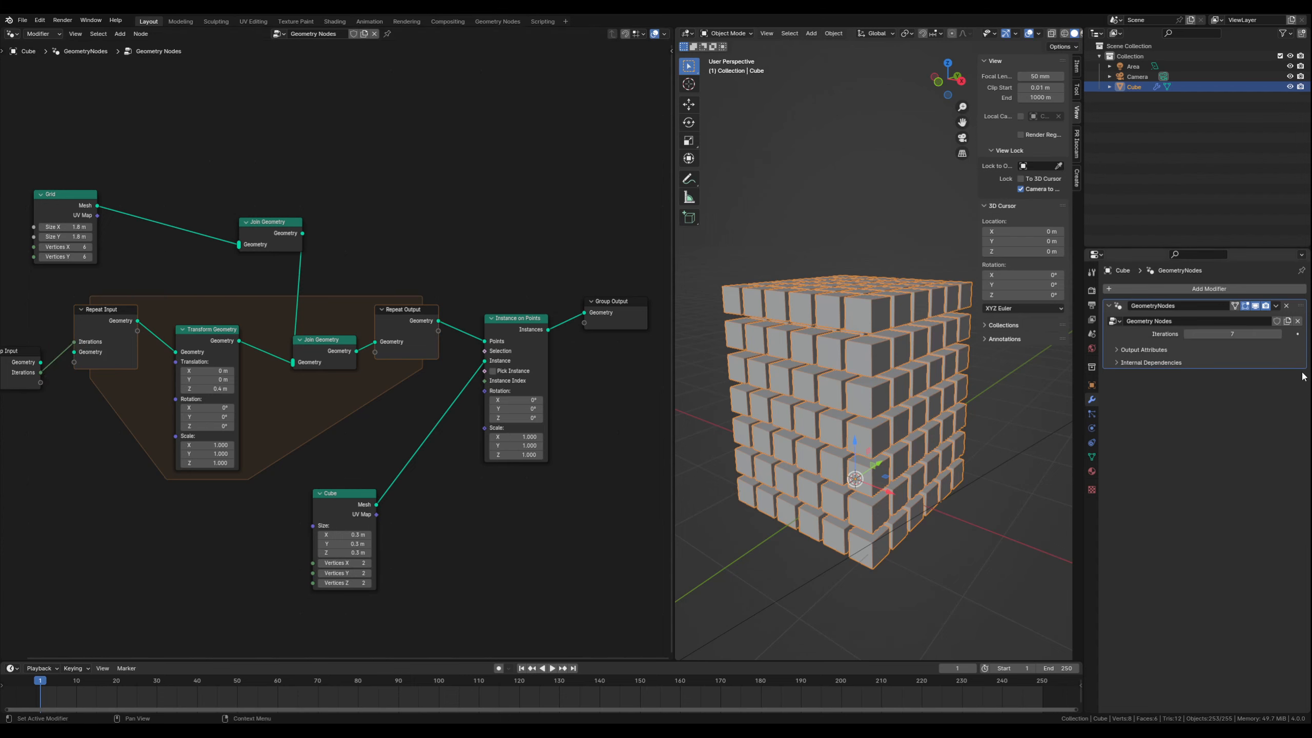
click(1211, 334)
key(Escape)
drag(1211, 333, 1183, 334)
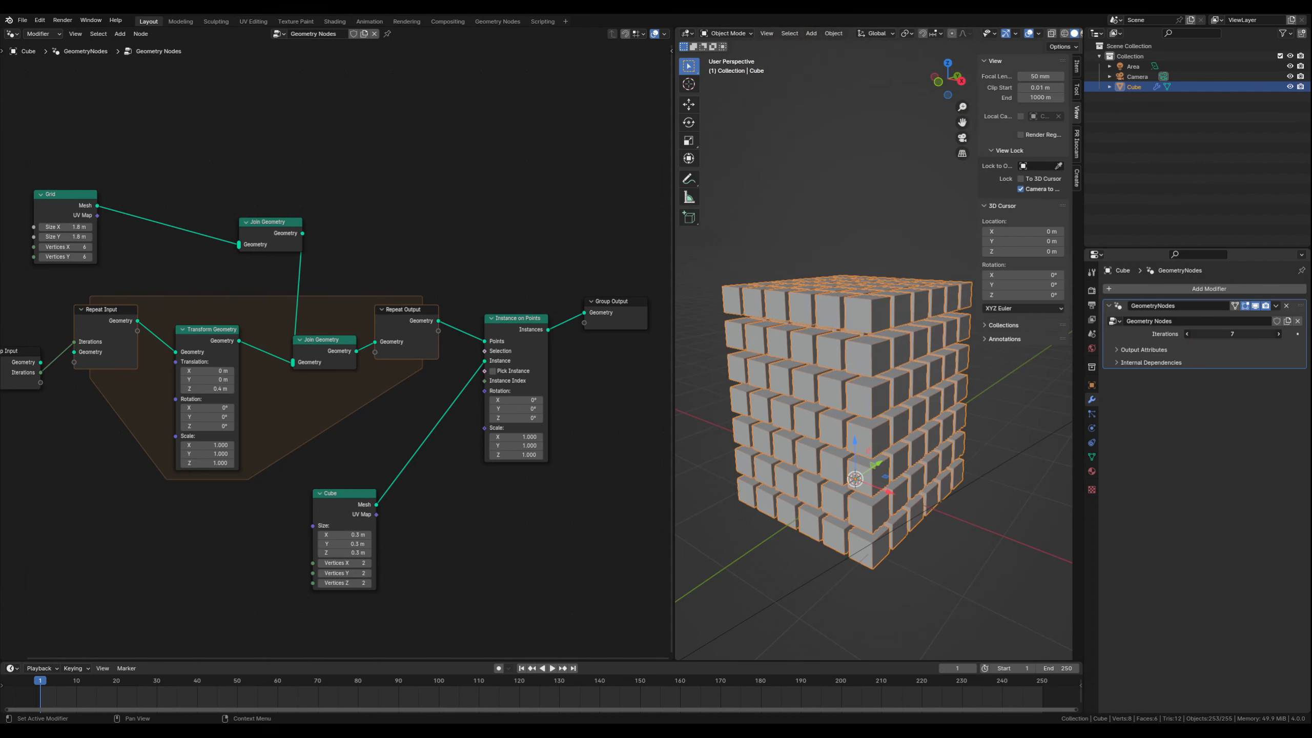
Step: Set Transform Geometry's Z rotation to about 9° and the modifier's iterations to 8
scroll(842, 444, down, 1)
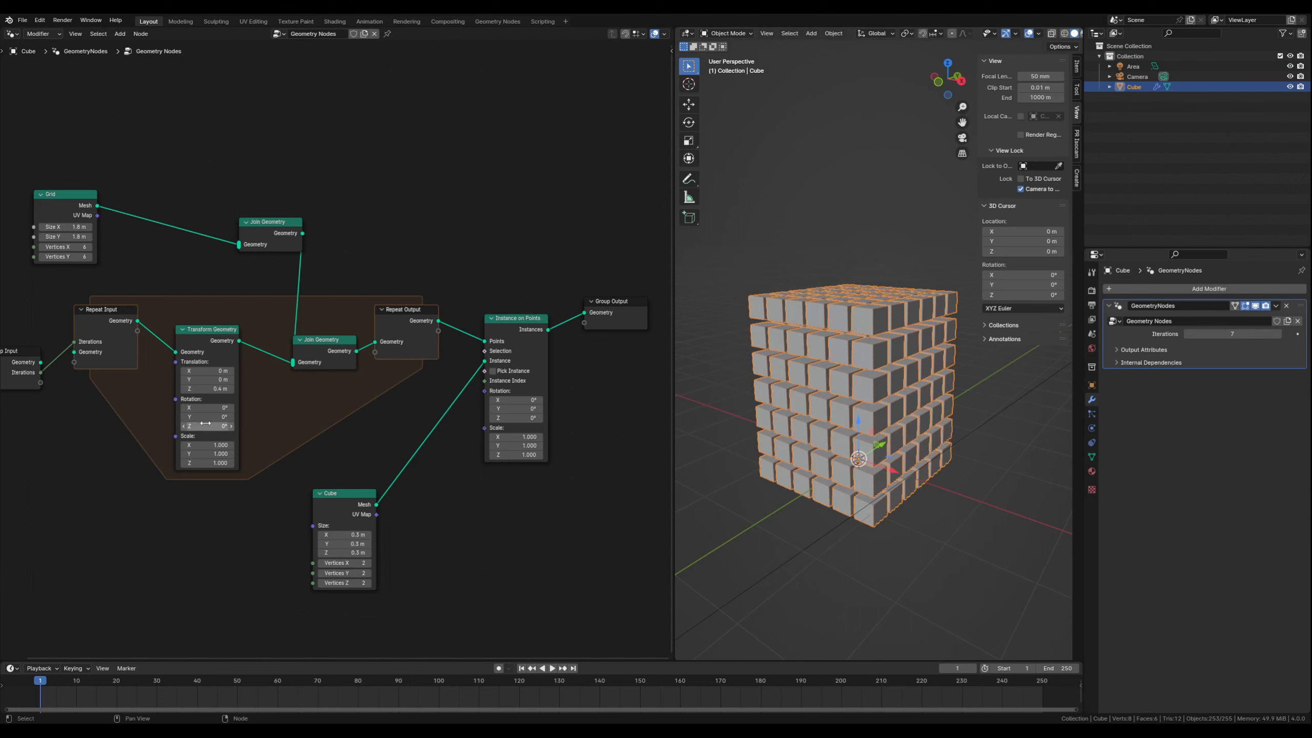
drag(206, 426, 257, 426)
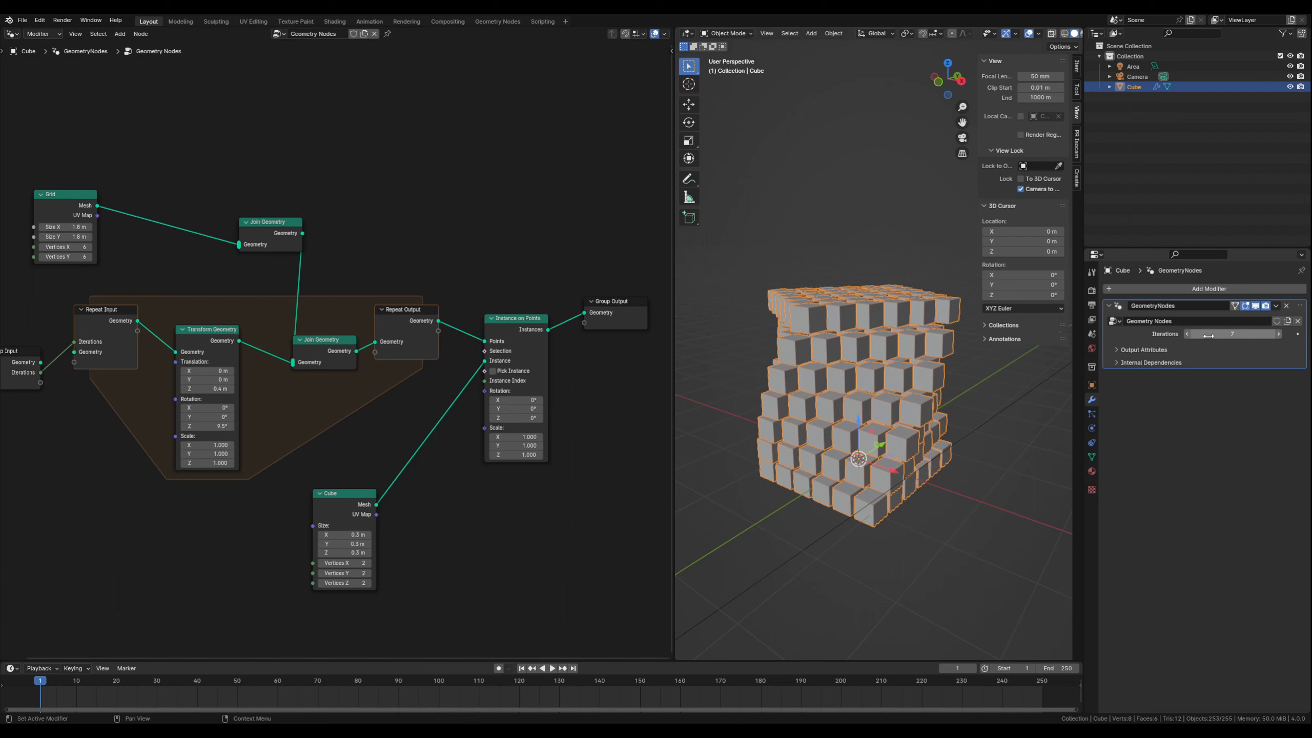
mouse_move(1208, 335)
mouse_down()
mouse_move(1250, 335)
mouse_move(1211, 336)
mouse_up()
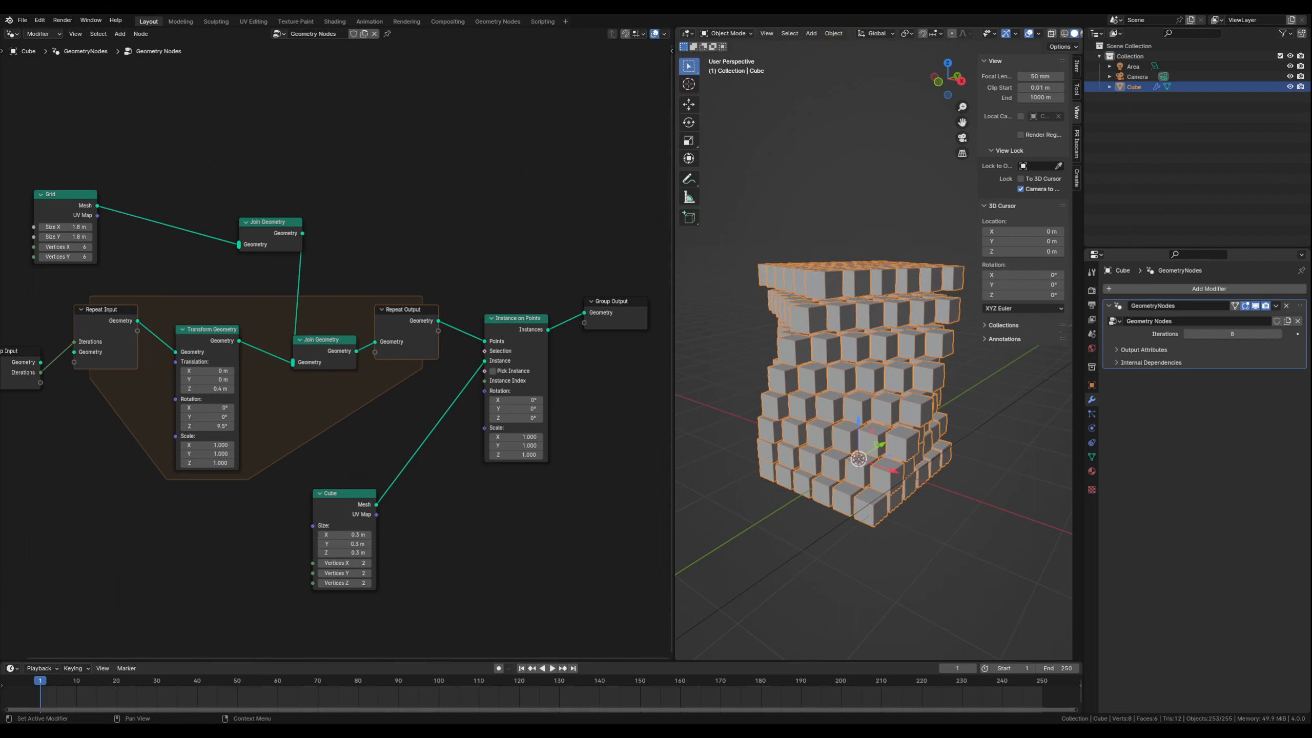
Step: Hide the Camera in the viewport and set Transform Geometry's Z rotation to 10.6°
scroll(877, 413, down, 2)
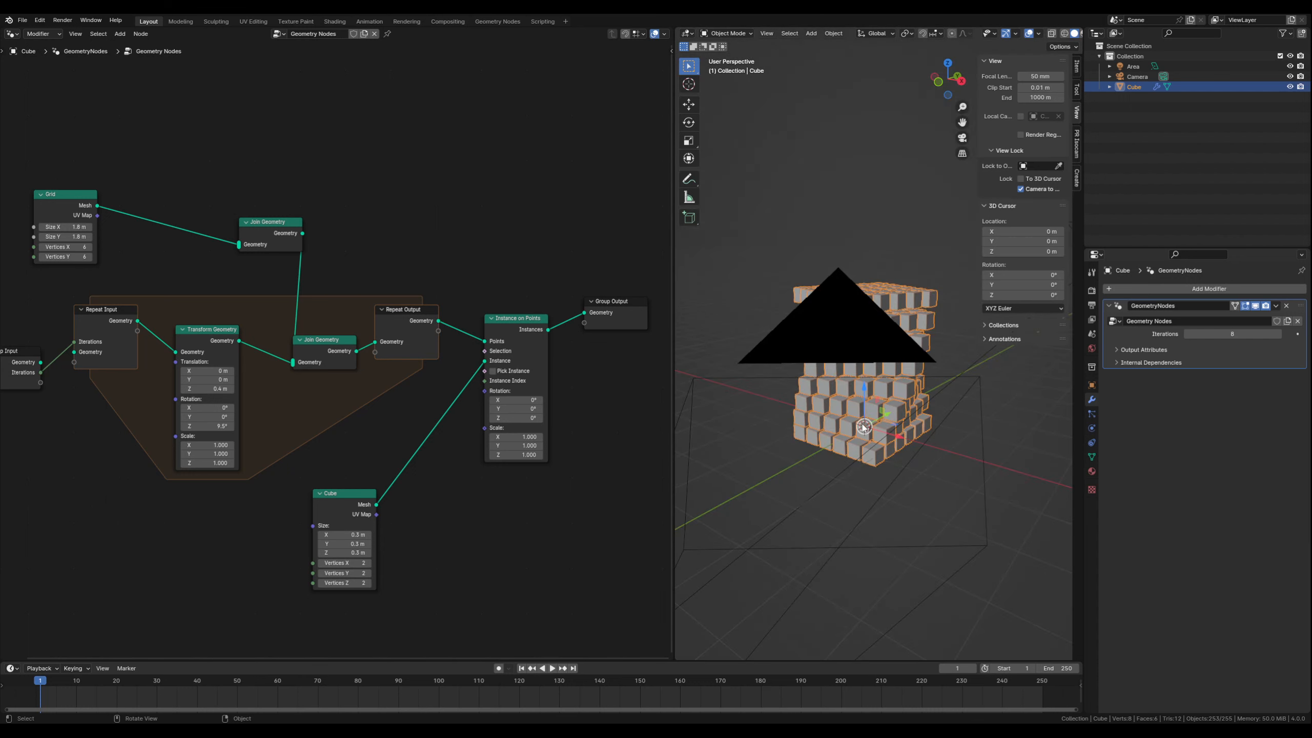
click(1289, 76)
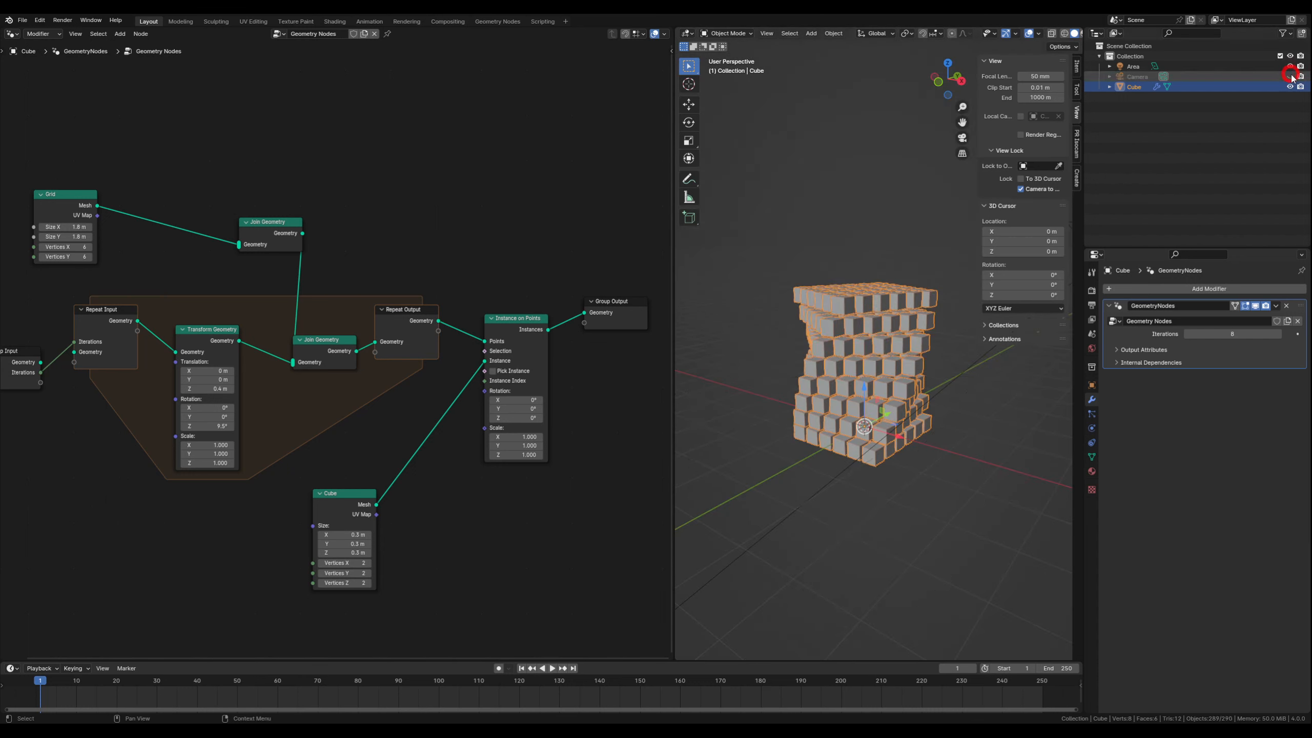
middle_drag(838, 392, 843, 418)
shift+middle_drag(905, 373, 821, 369)
scroll(855, 356, down, 2)
scroll(856, 356, down, 3)
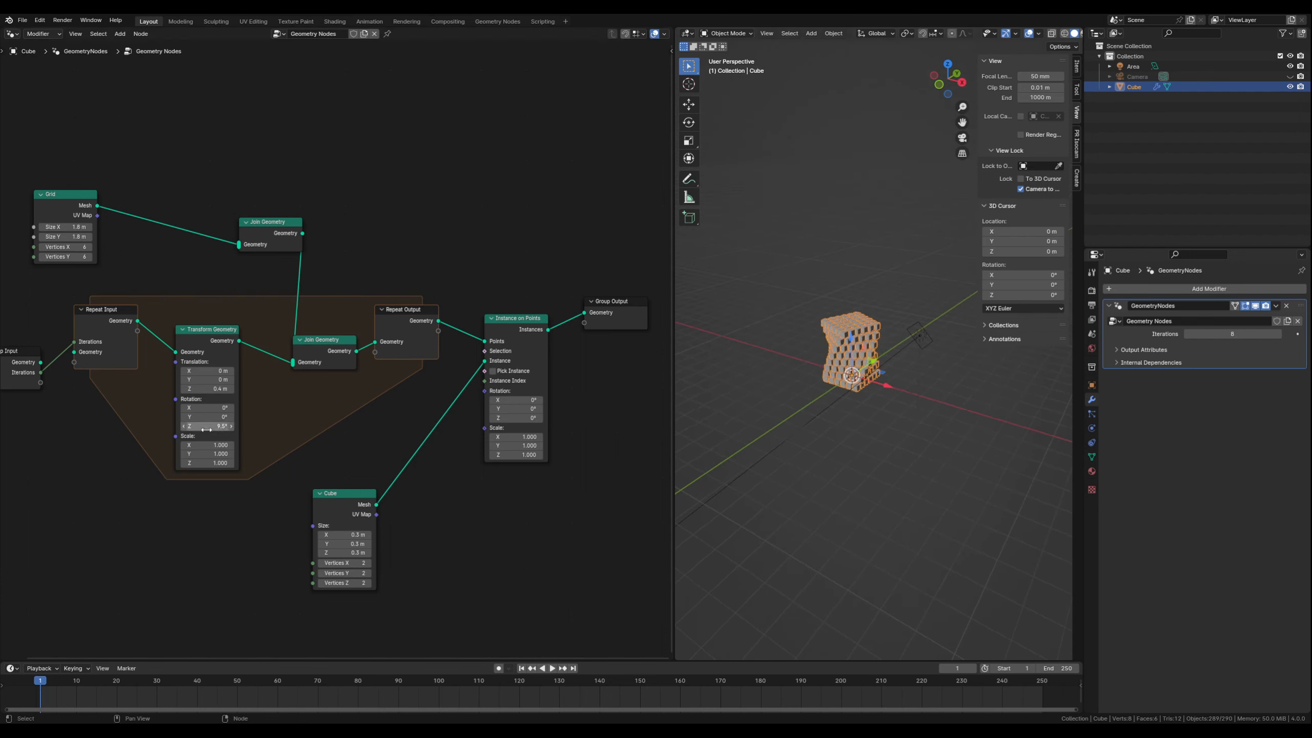
drag(206, 430, 219, 425)
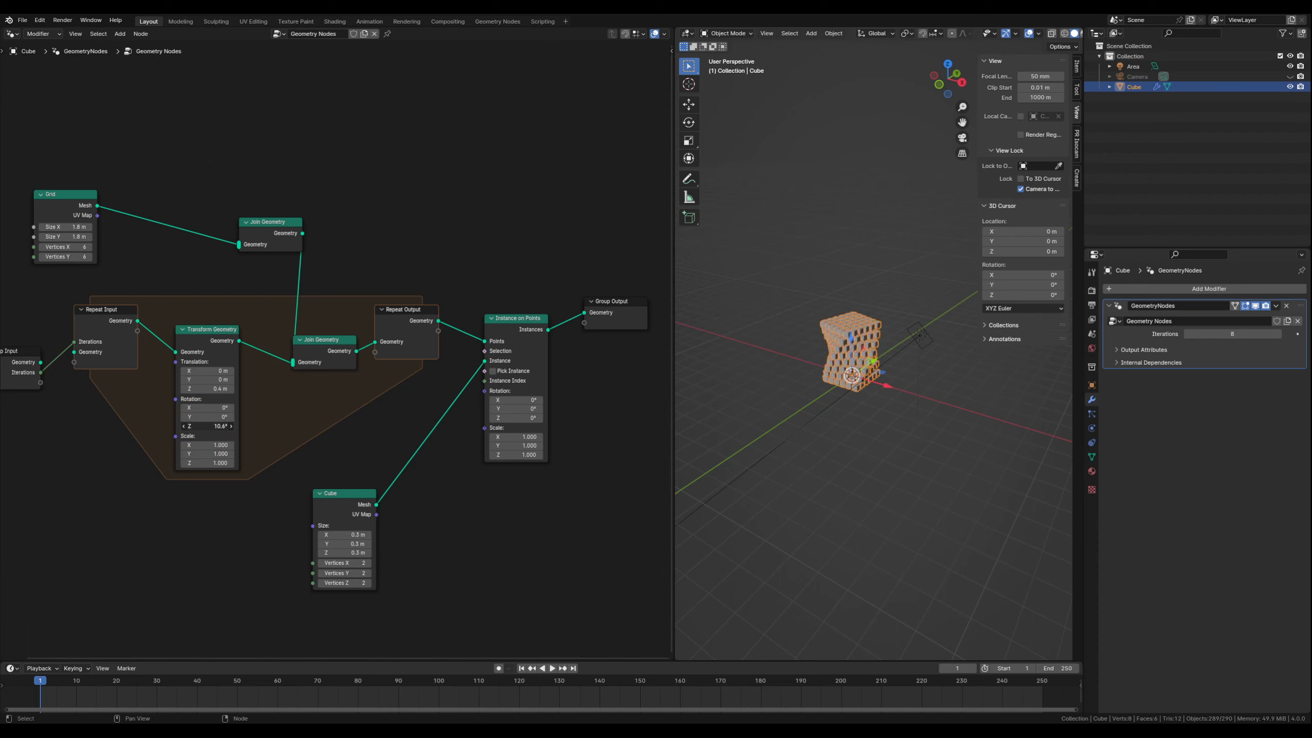
Step: Set the X and Y scale of the Transform Geometry node to 1.05
click(207, 445)
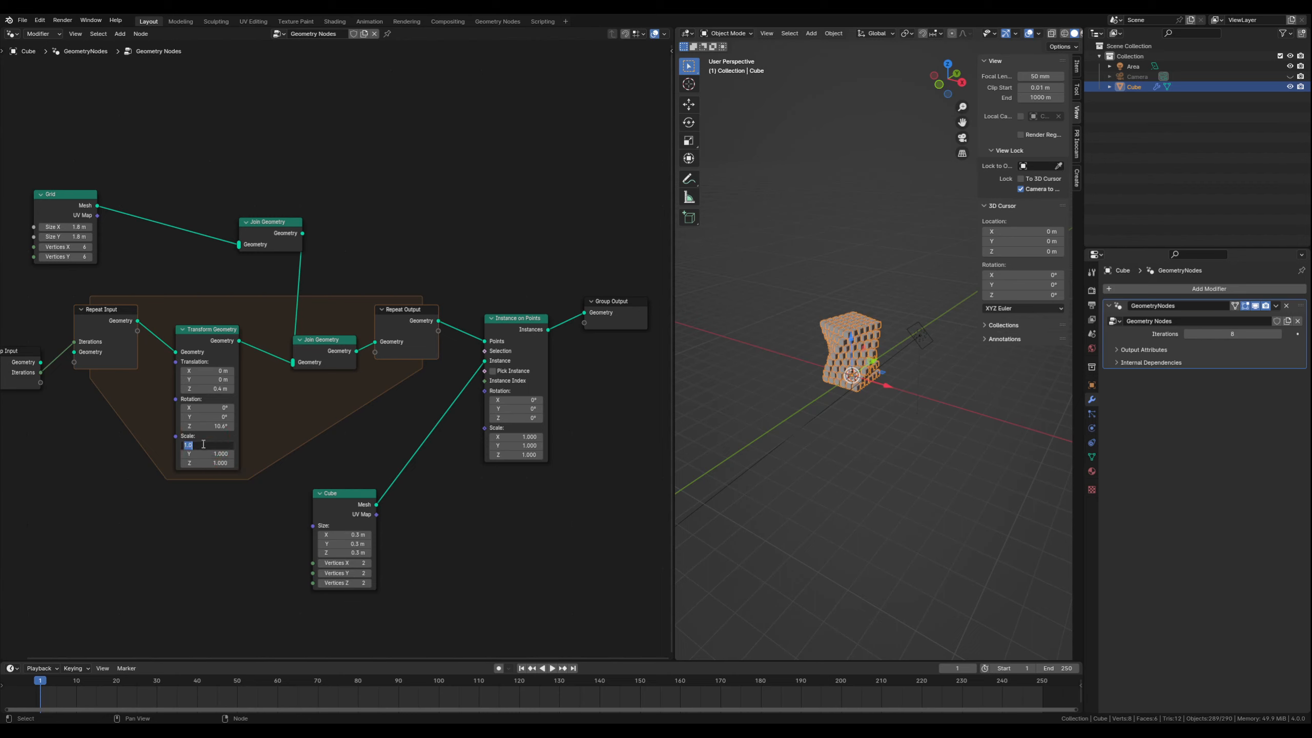
text(1.05)
key(Return)
click(205, 454)
text(1.05)
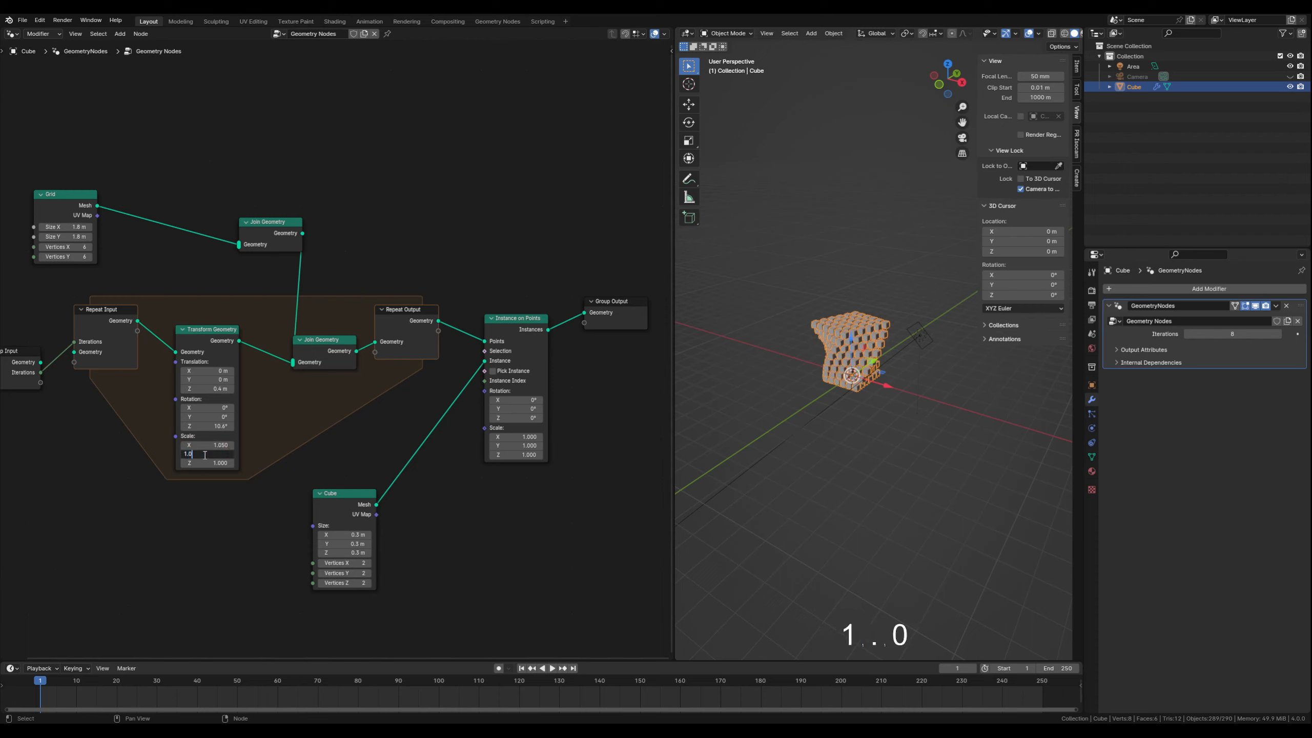
key(Return)
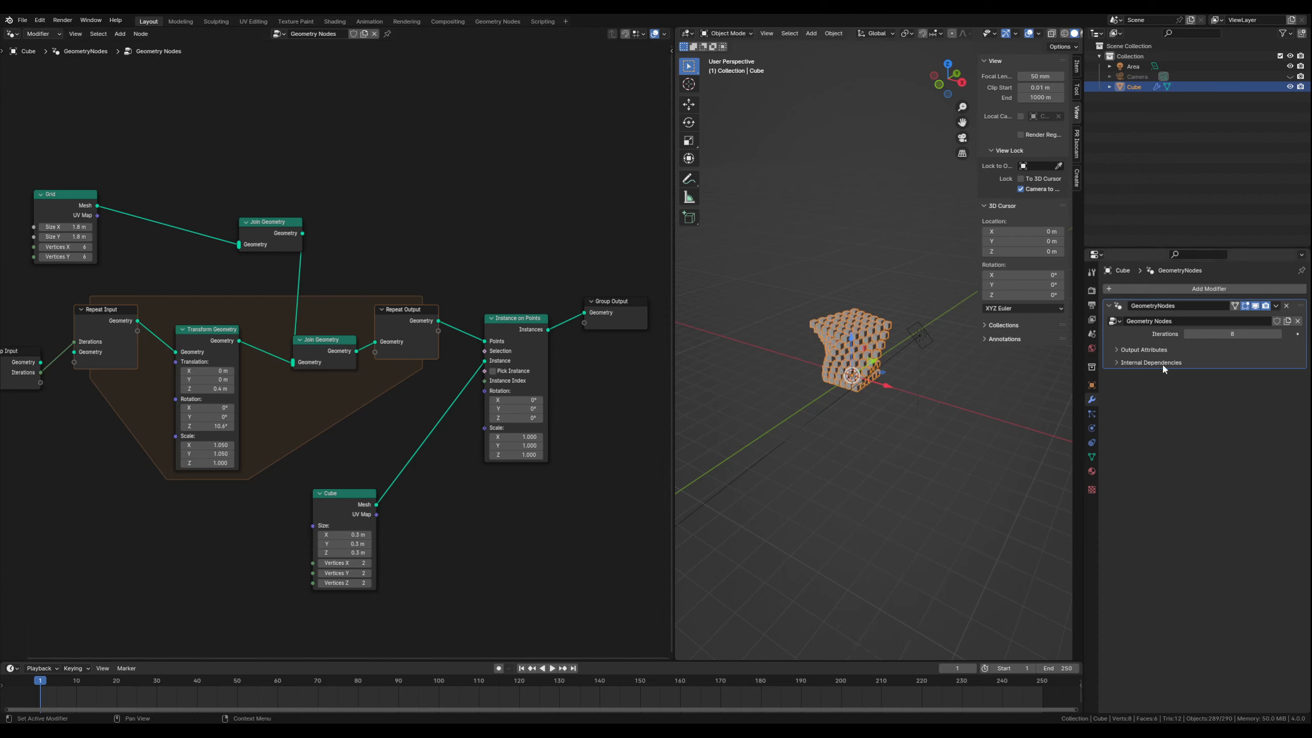
Step: Set the GeometryNodes modifier's iterations to 27 and check the spiral shape of the cube stack from above
drag(1204, 334, 1262, 334)
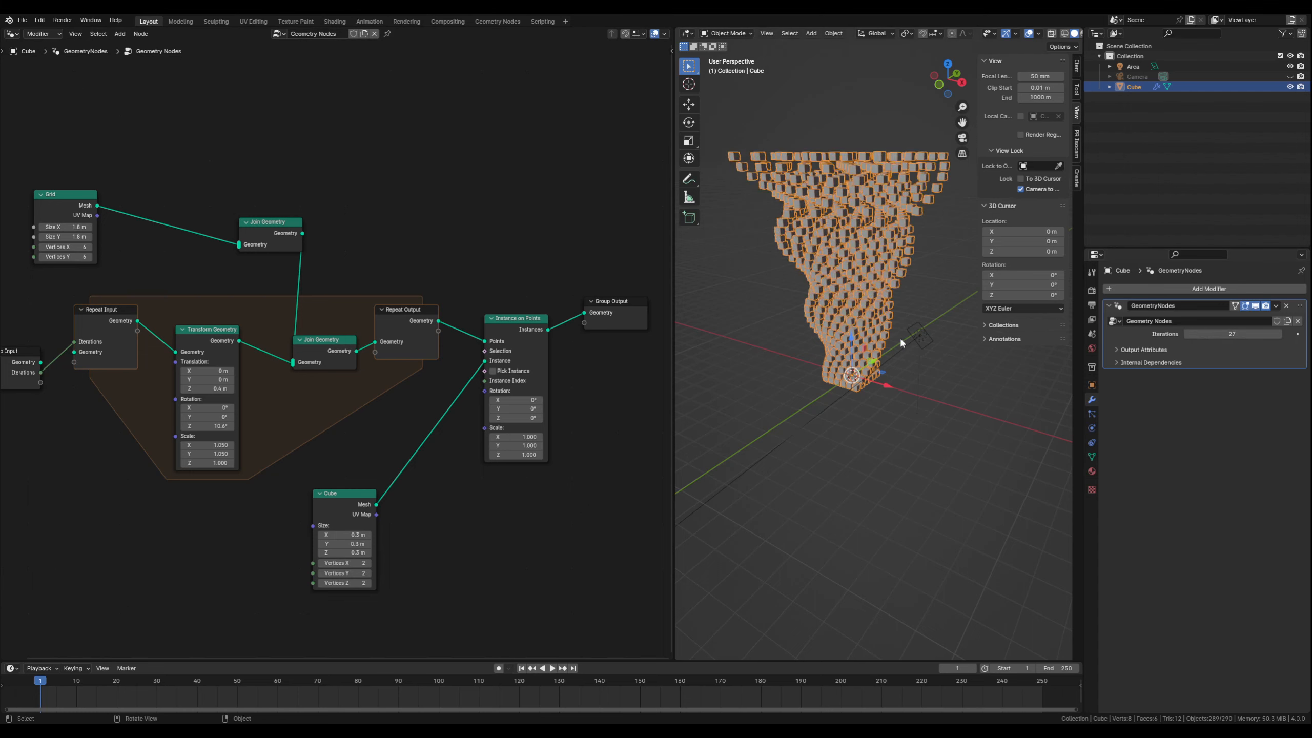
scroll(893, 342, down, 3)
middle_drag(890, 347, 823, 377)
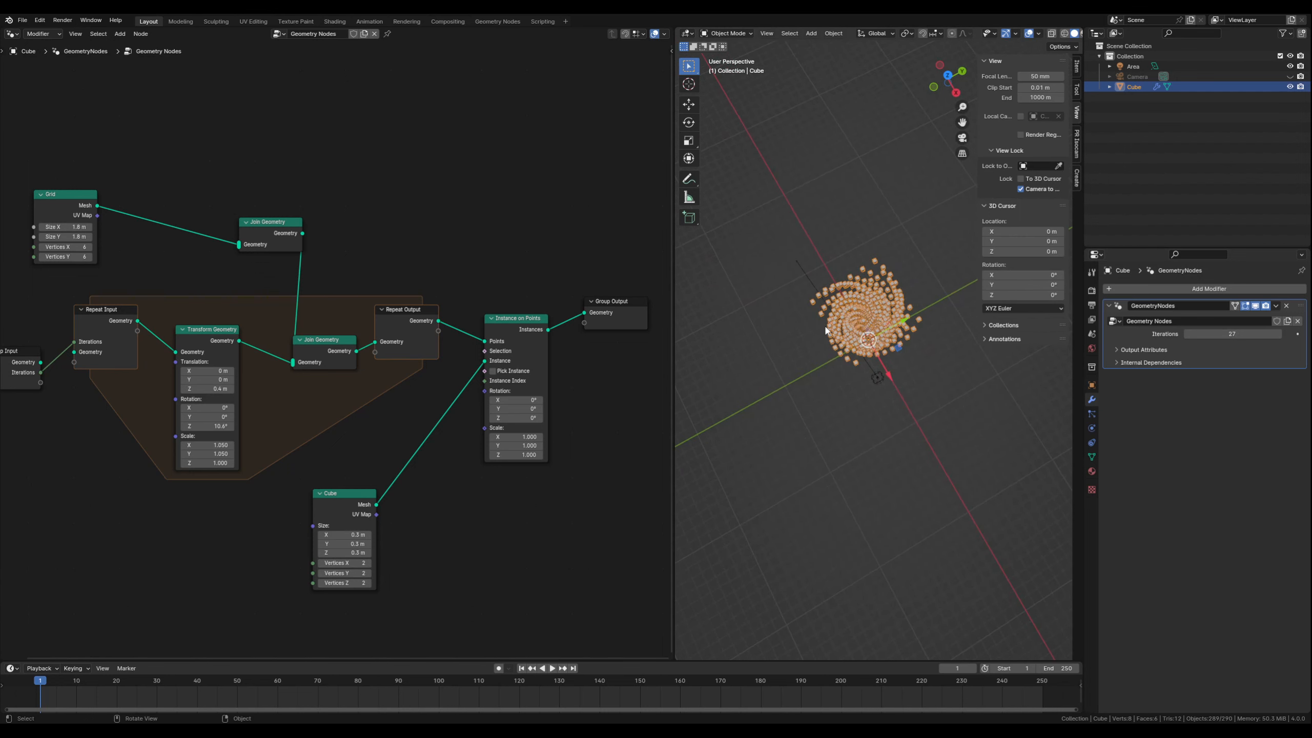
middle_drag(809, 320, 838, 276)
shift+middle_drag(838, 276, 814, 331)
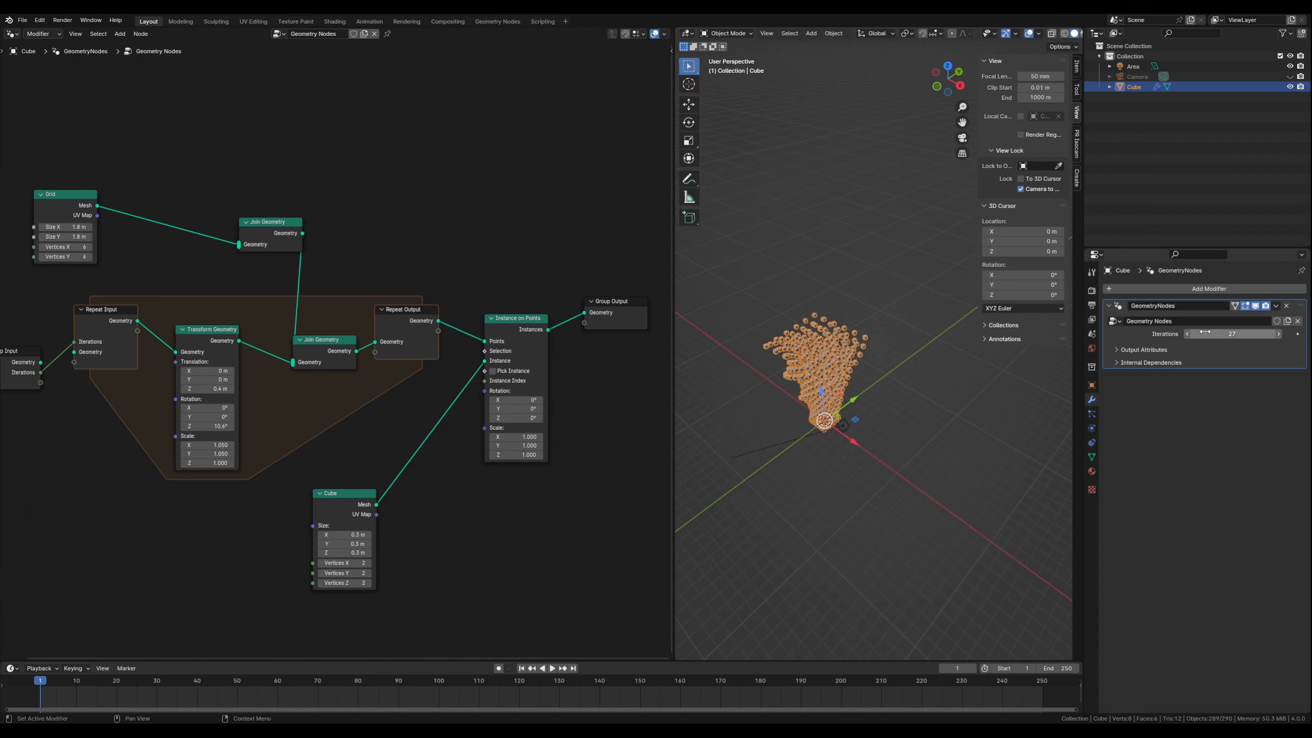
Step: Raise the GeometryNodes modifier's iterations to 58 and deselect the cube object to inspect the full vortex
drag(1232, 334, 1265, 333)
click(882, 395)
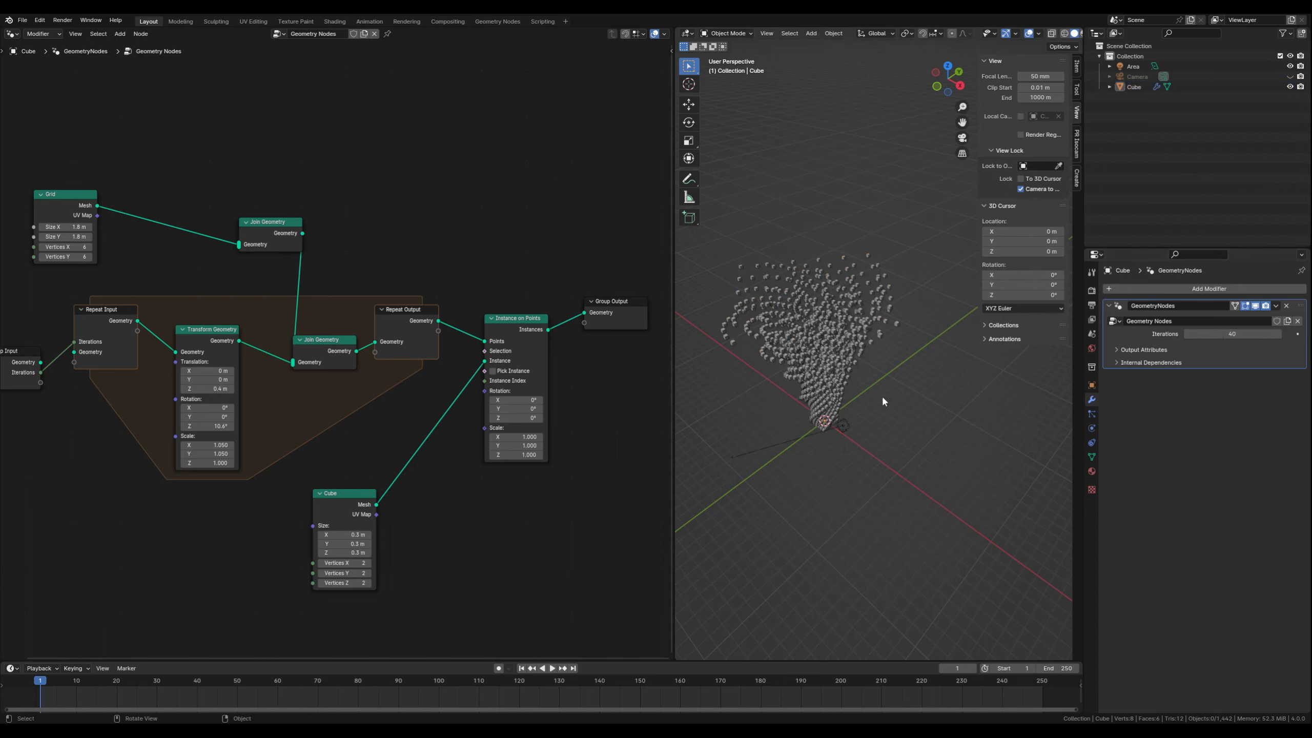
shift+middle_drag(875, 389, 900, 396)
mouse_move(1209, 335)
shift+mouse_down()
mouse_move(1147, 335)
mouse_move(1251, 335)
mouse_move(1210, 337)
shift+mouse_up()
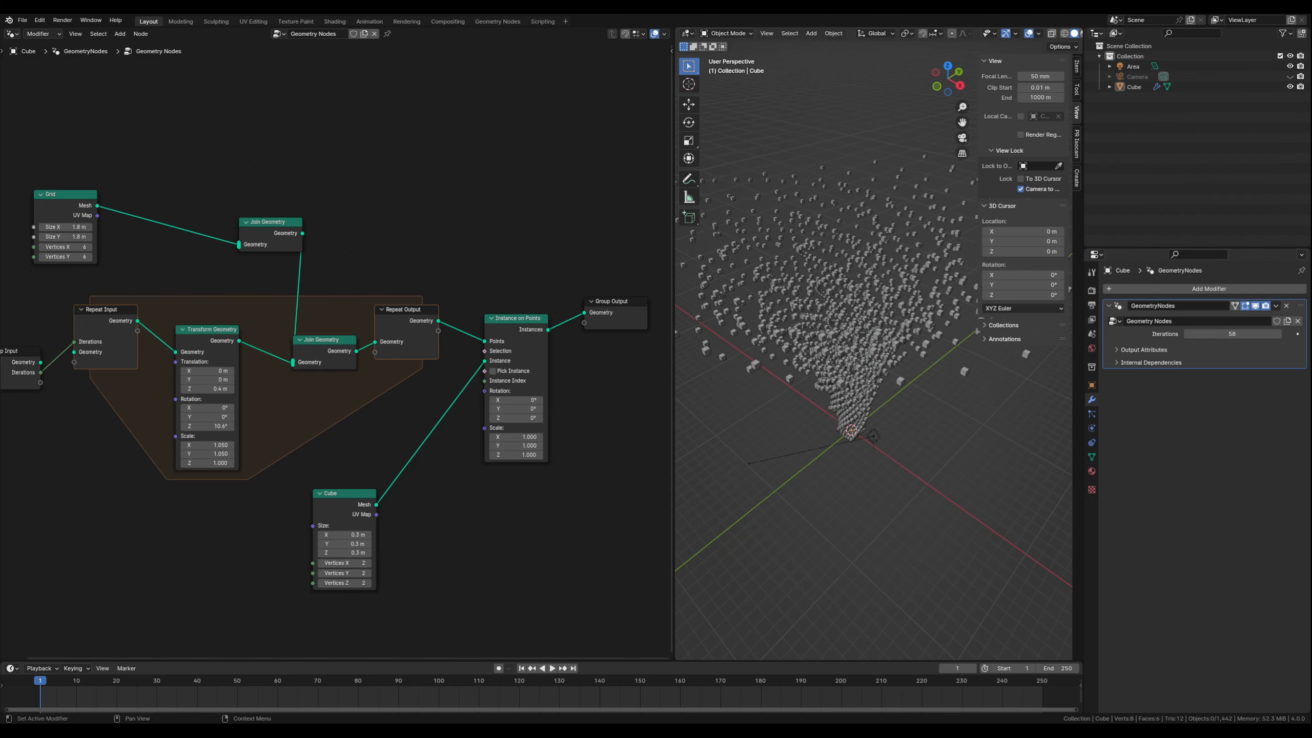
middle_drag(430, 535, 426, 501)
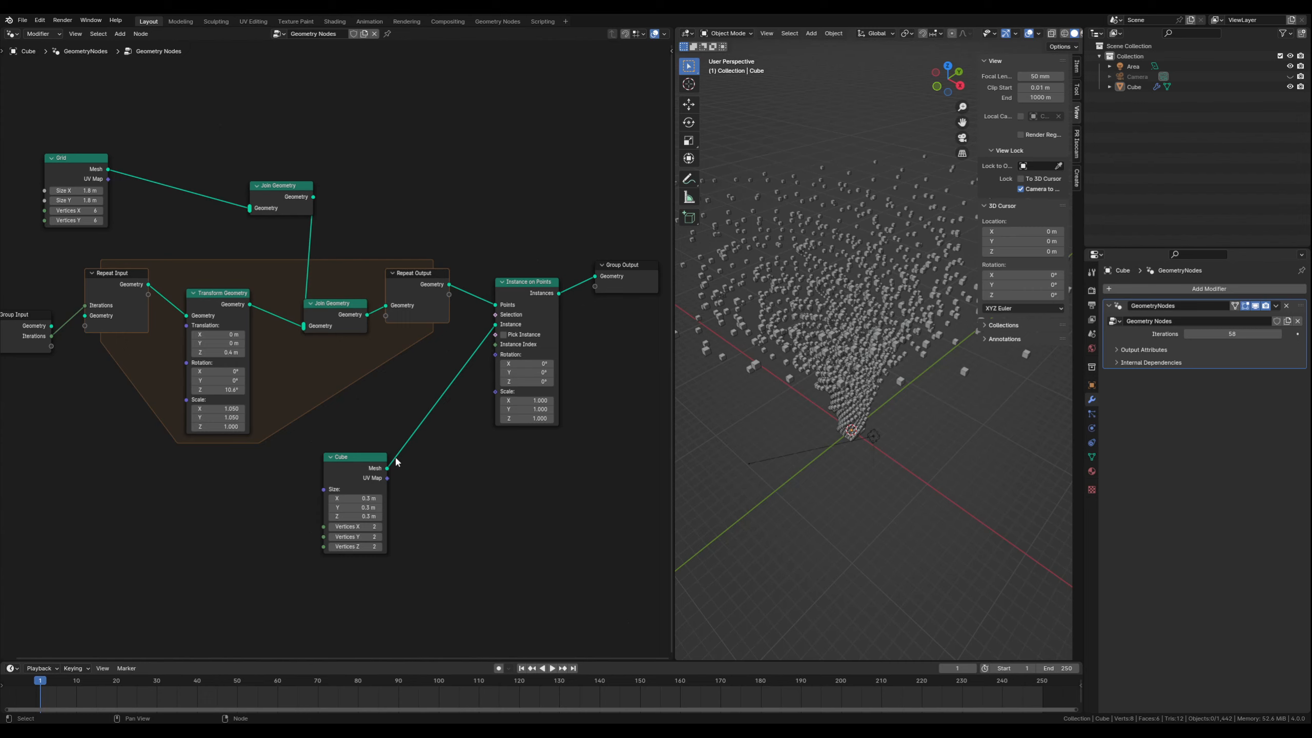
middle_drag(1012, 374, 836, 322)
shift+middle_drag(911, 182, 928, 320)
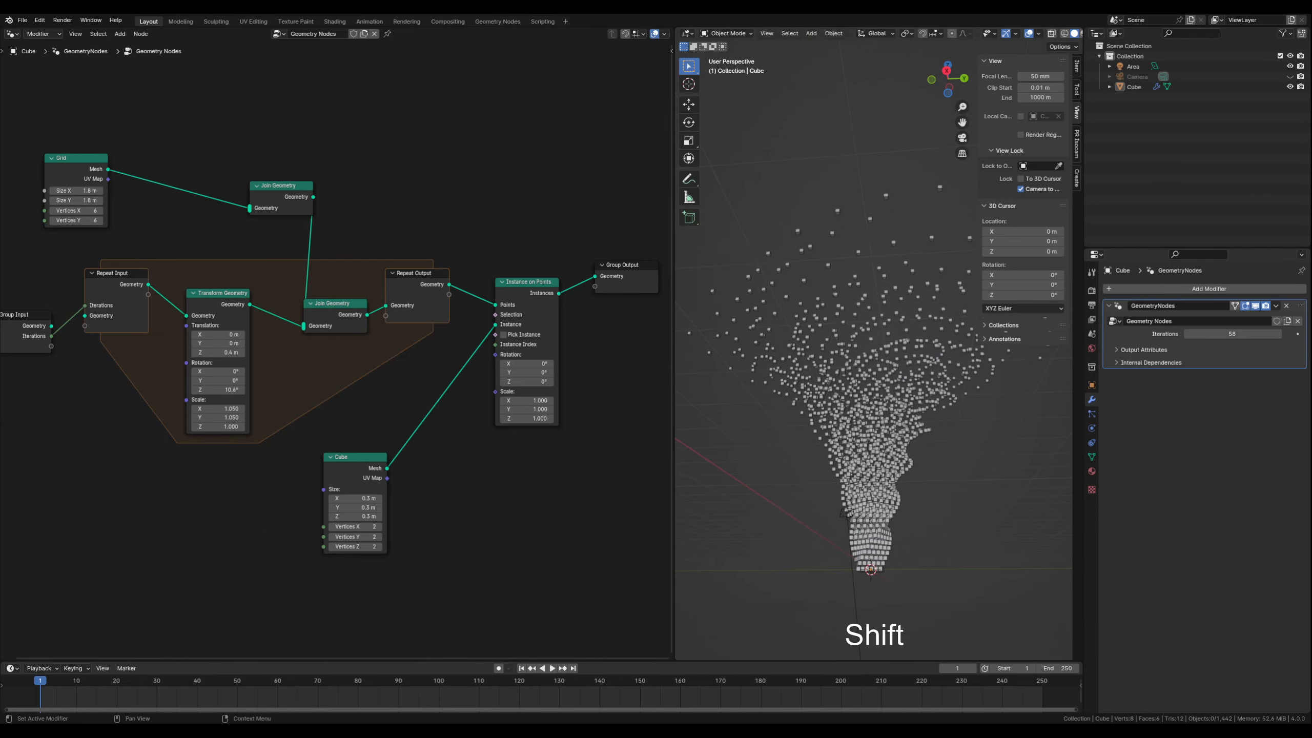
middle_drag(834, 413, 799, 445)
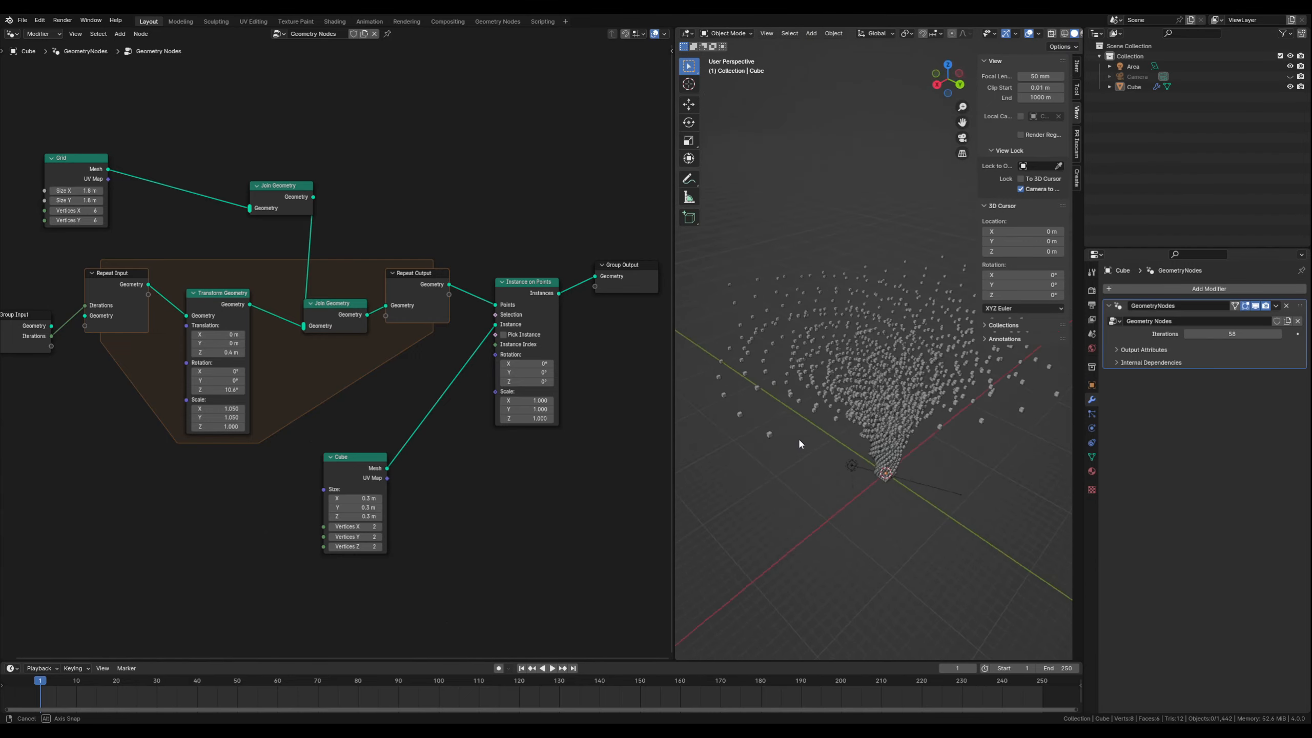